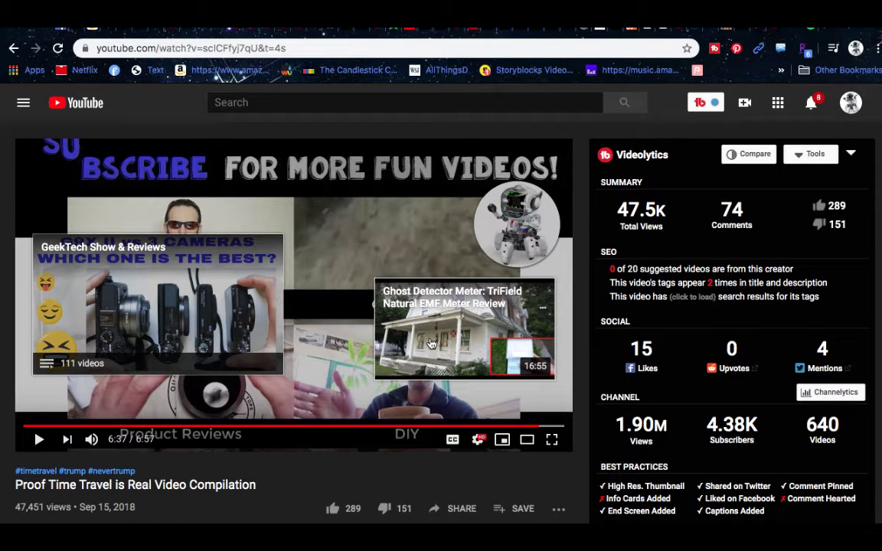
Open the video "Proof Time Travel is Real Video Compilation" for editing and go to its video editor.
mouse_move(470, 220)
scroll(596, 420, down, 3)
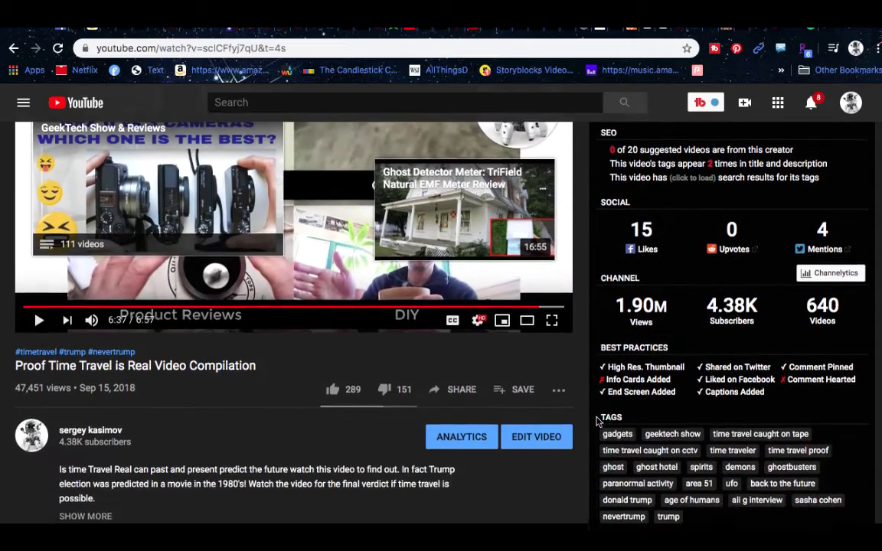
scroll(576, 397, down, 2)
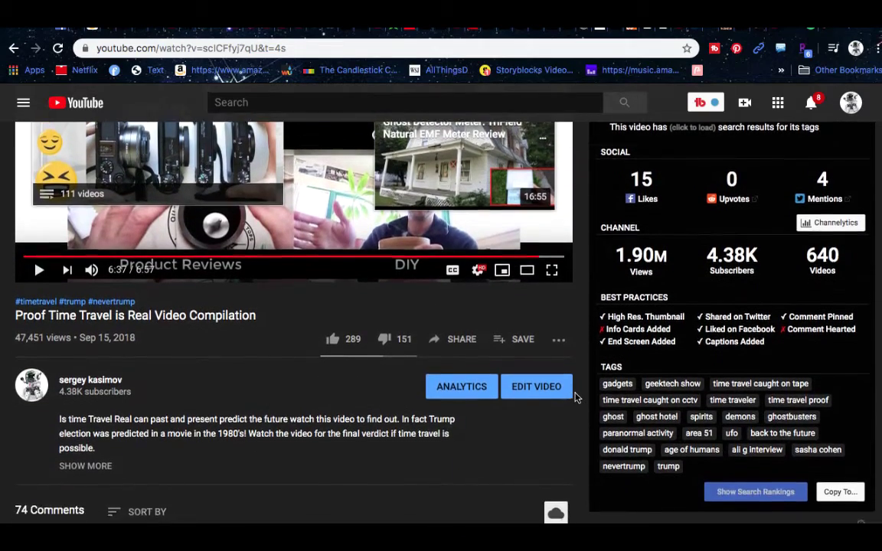
scroll(575, 396, down, 1)
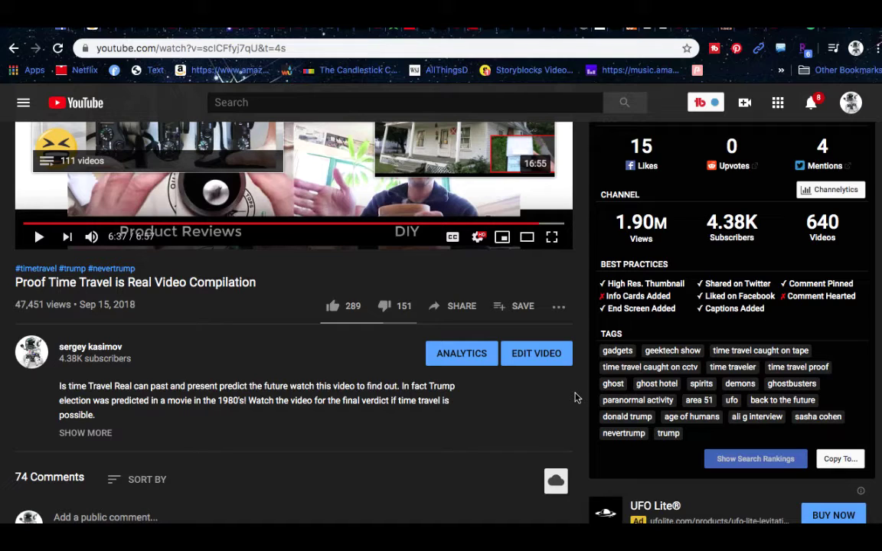
click(535, 356)
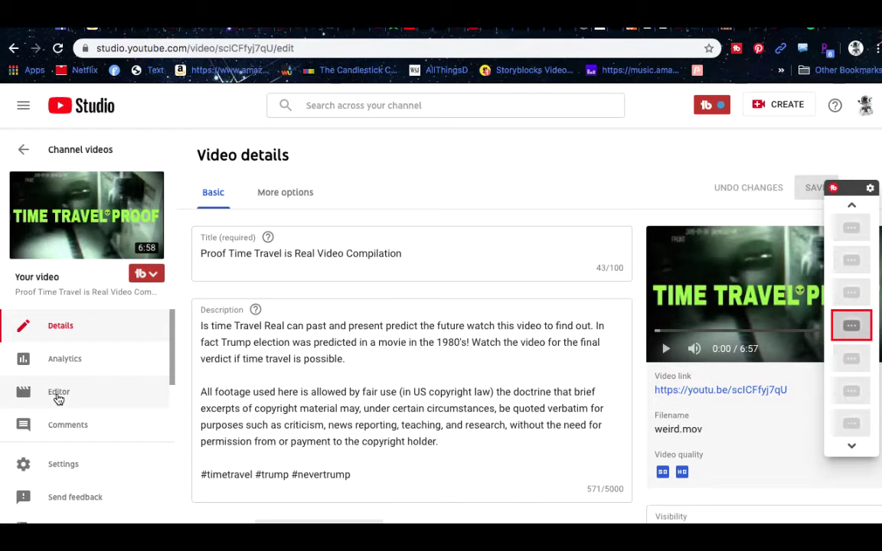
click(58, 397)
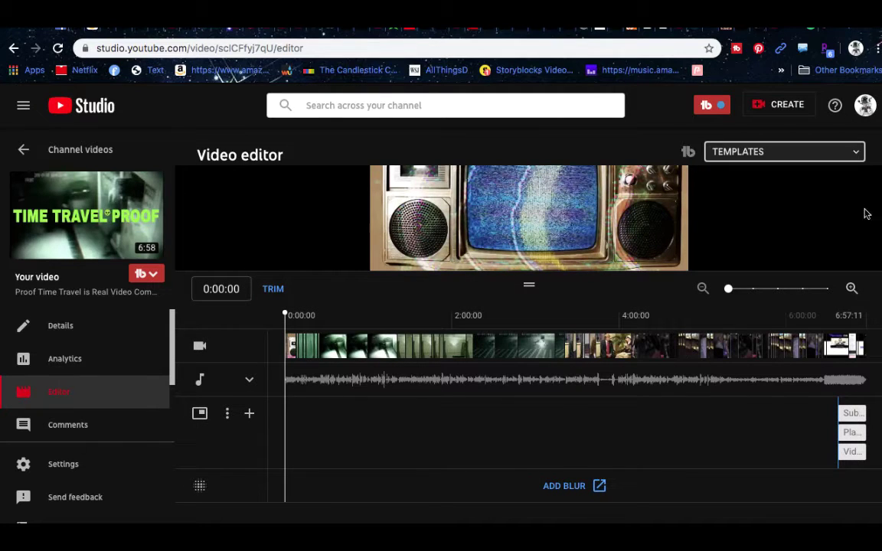
Add a video element to the end screen, featuring the most recent upload.
scroll(114, 452, down, 2)
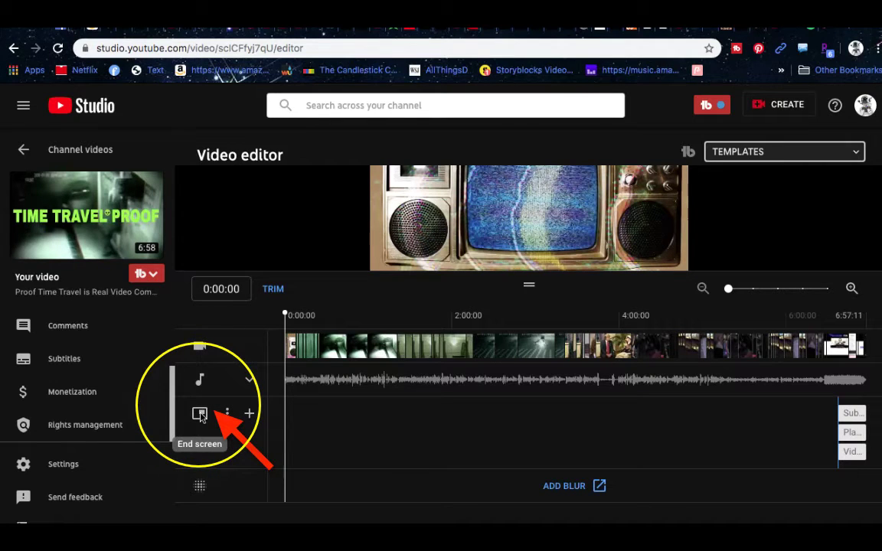
click(248, 413)
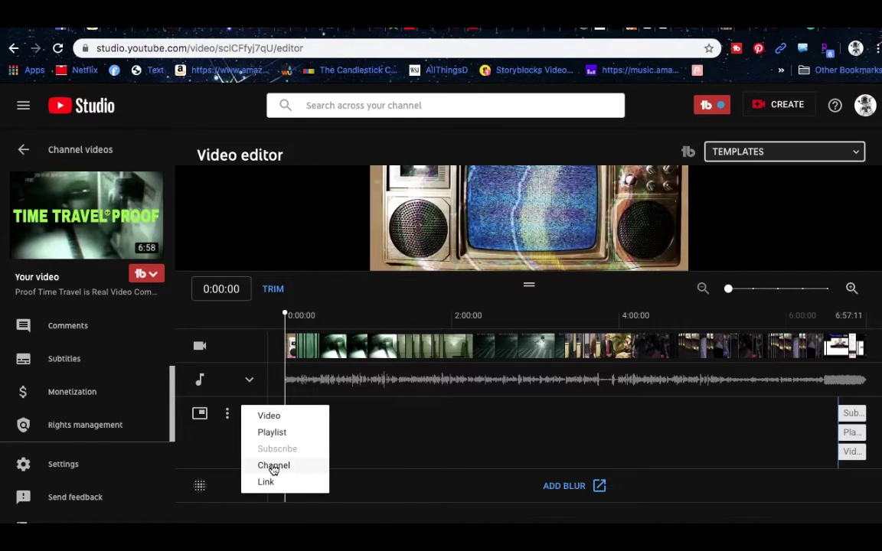
click(275, 424)
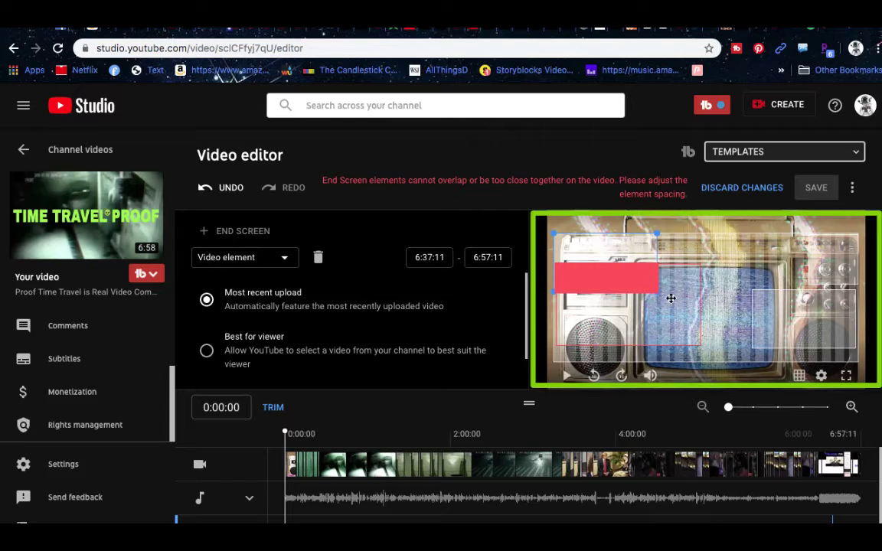
Rearrange the end-screen video and playlist elements so none overlap, and set the new video element to Best for viewer.
click(730, 299)
drag(729, 299, 649, 328)
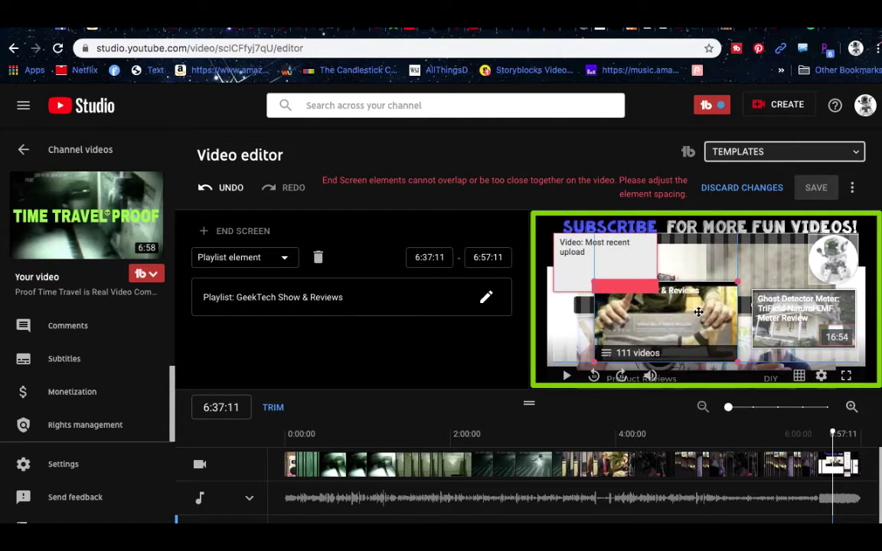
drag(593, 232, 751, 230)
drag(797, 330, 767, 341)
click(784, 246)
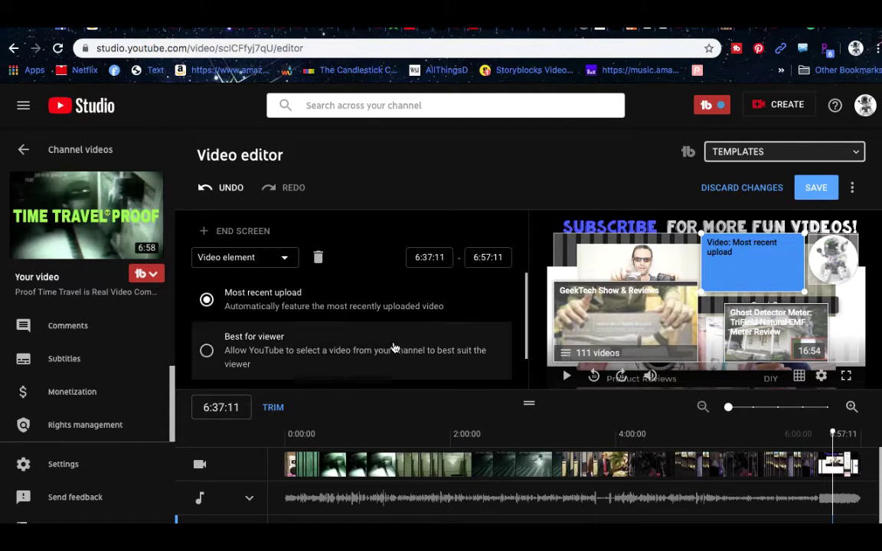
click(206, 351)
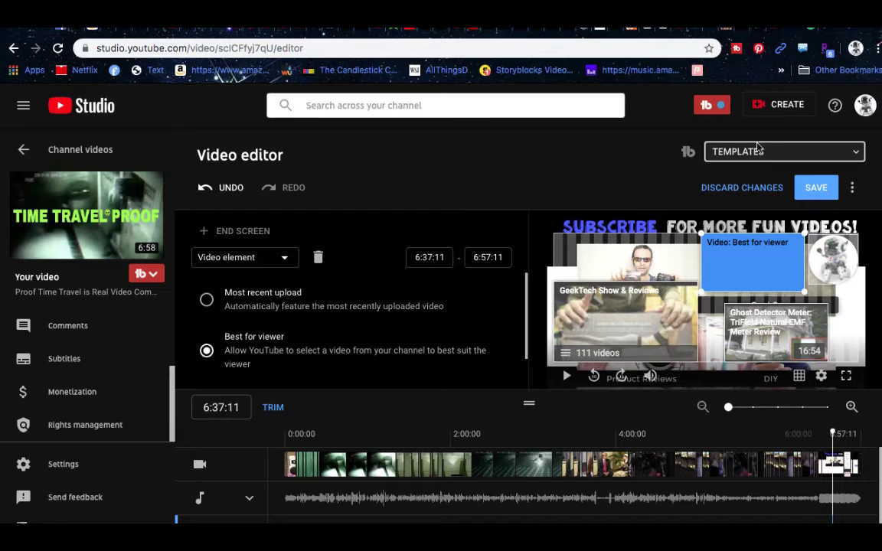
Leave the editor without saving the changes, go to the channel page and open YouTube Studio for the channel.
click(865, 107)
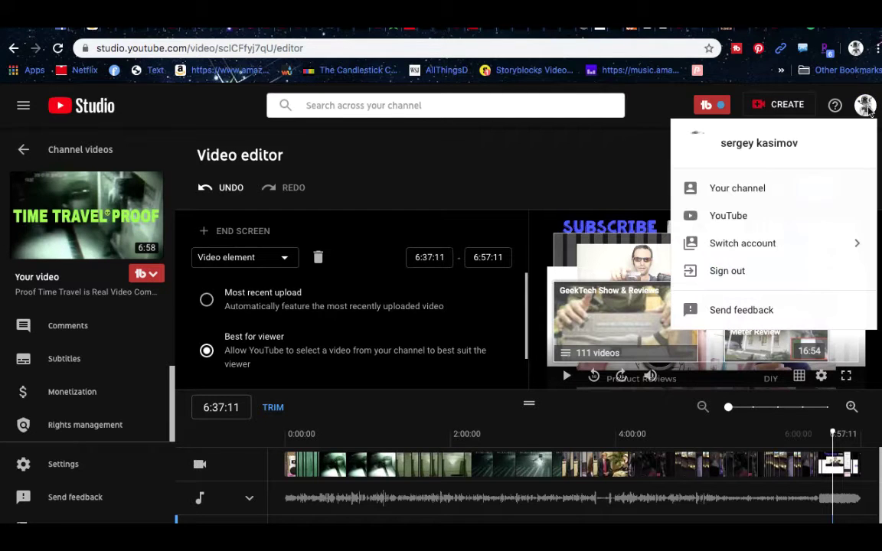
click(743, 195)
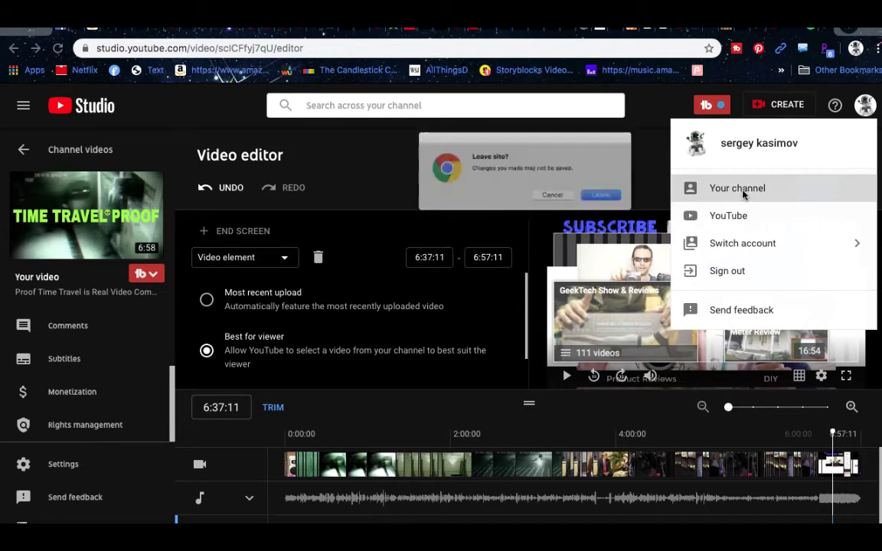
click(626, 203)
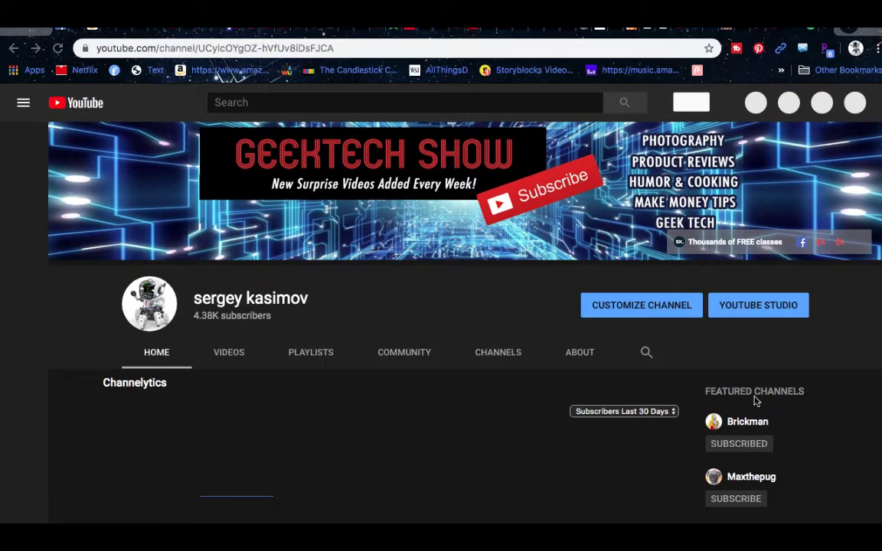
click(754, 306)
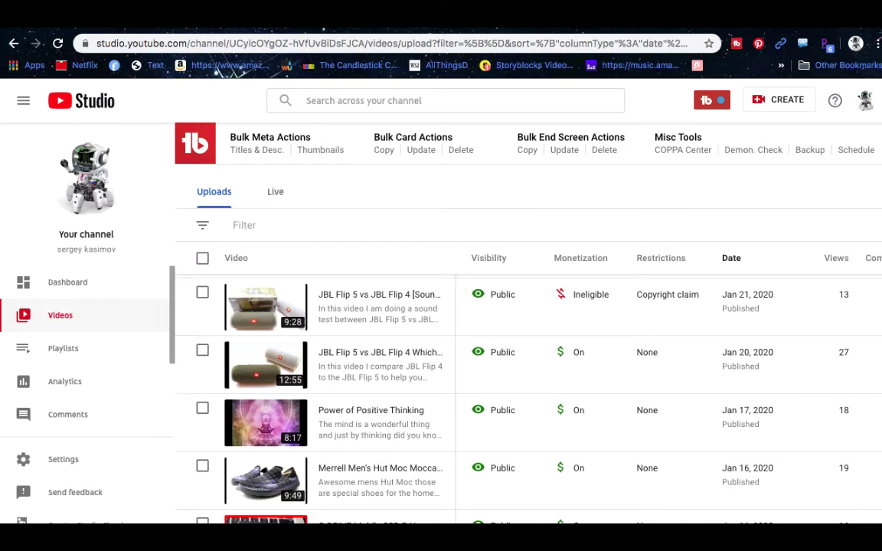
Find the video "Etsy: Guide to Online Arbitrage" in the channel's uploads and open its details.
scroll(718, 423, down, 5)
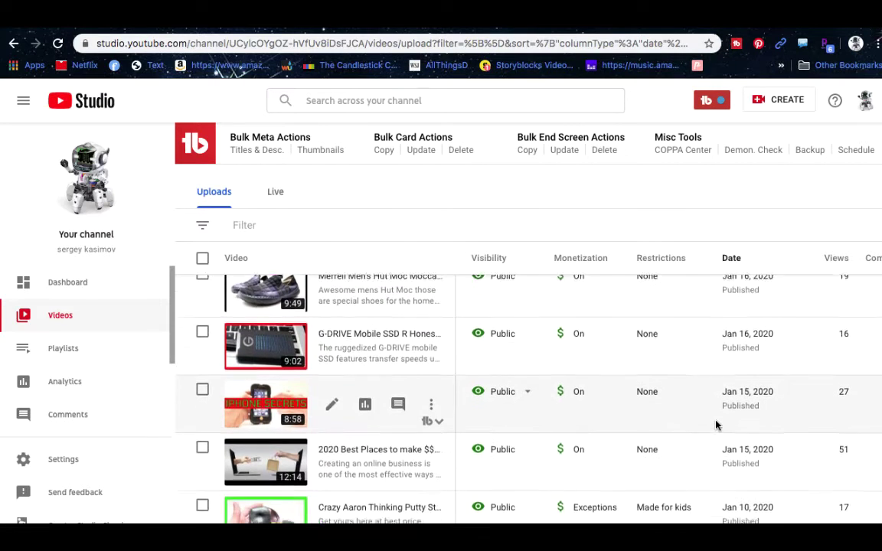
scroll(716, 425, down, 2)
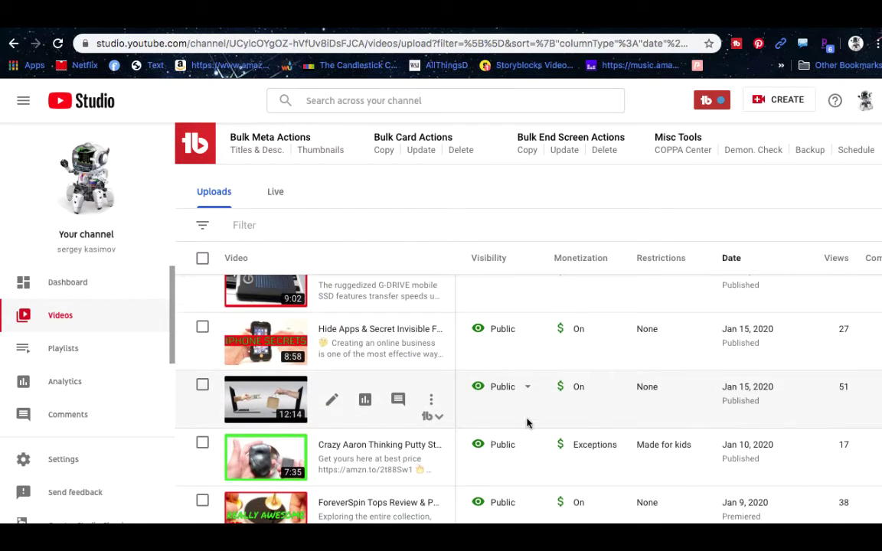
scroll(527, 423, down, 3)
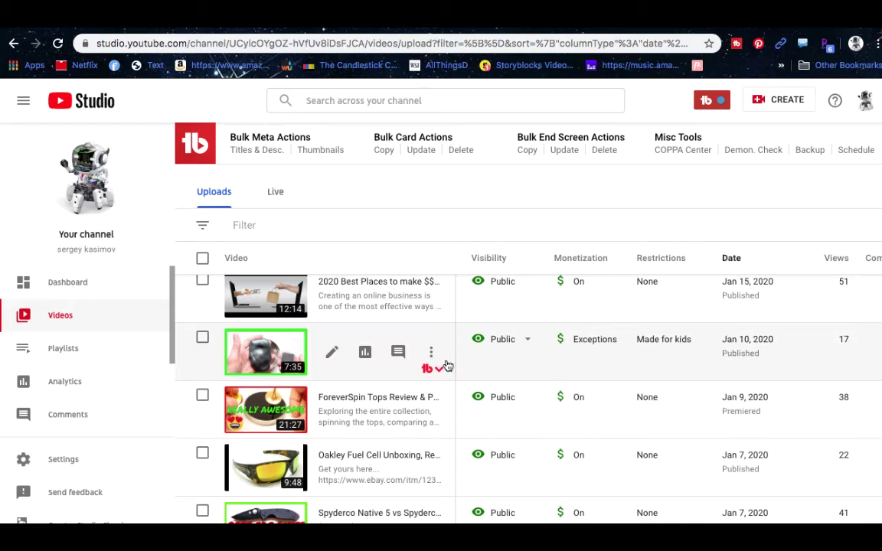
scroll(567, 349, down, 2)
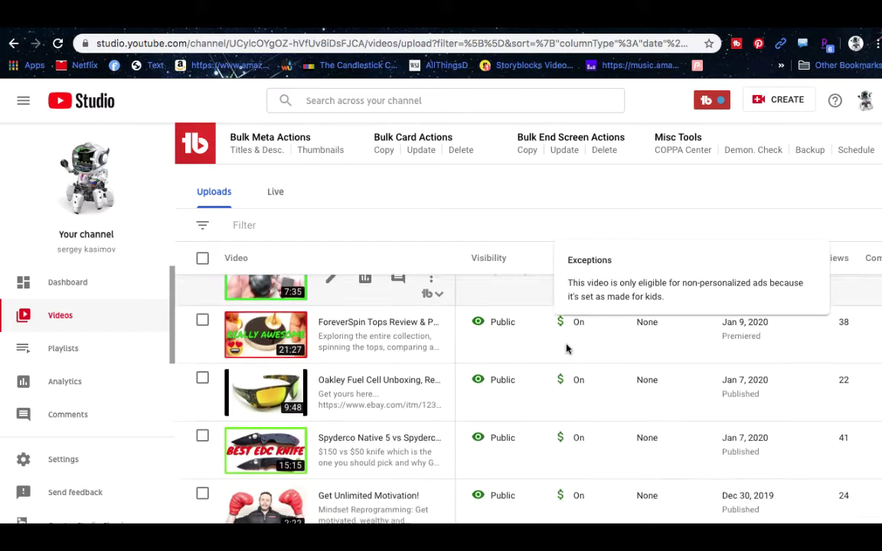
scroll(567, 349, down, 5)
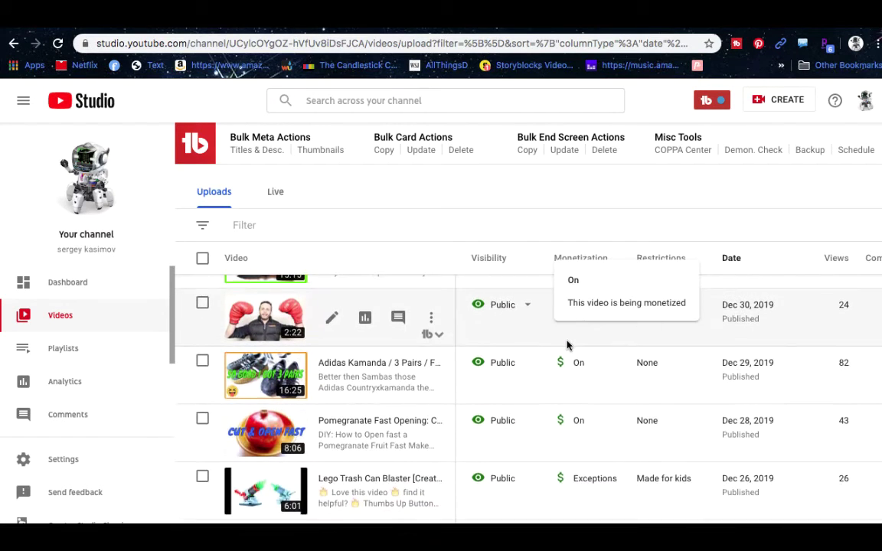
scroll(430, 429, down, 3)
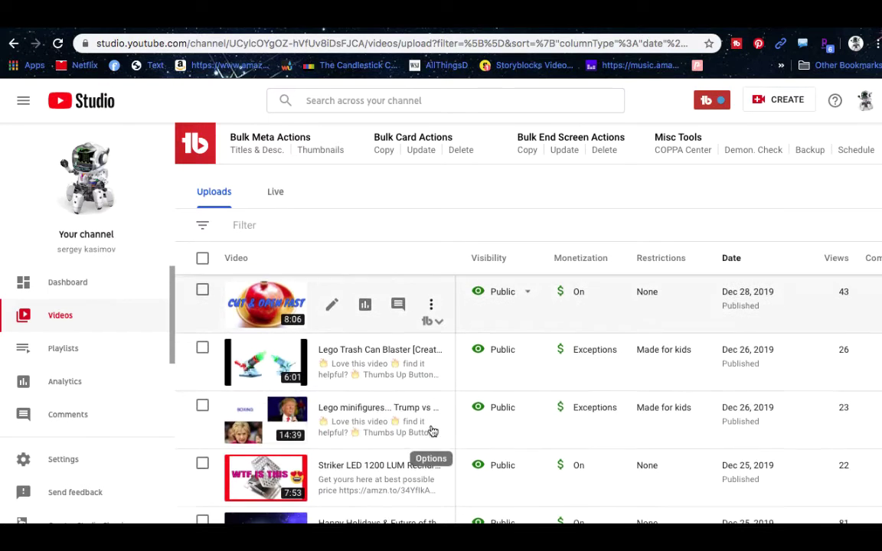
scroll(433, 431, down, 5)
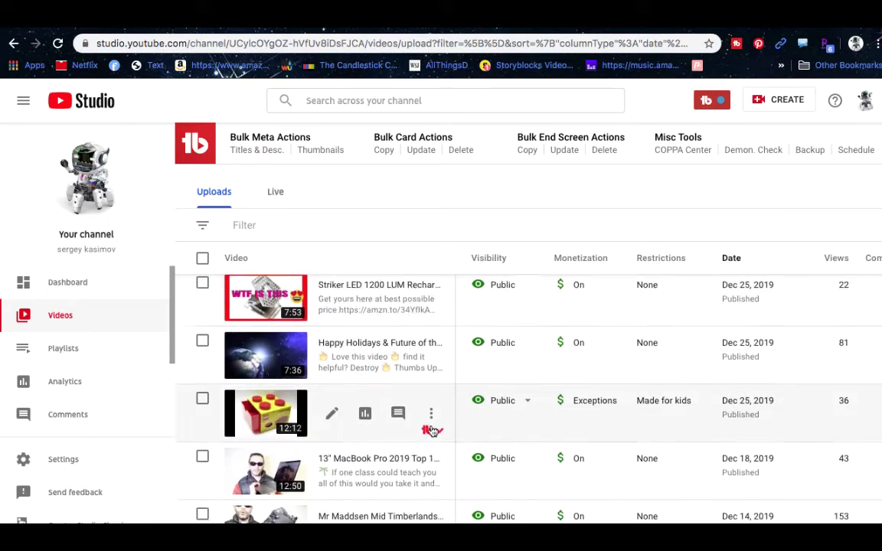
scroll(433, 431, down, 5)
click(331, 426)
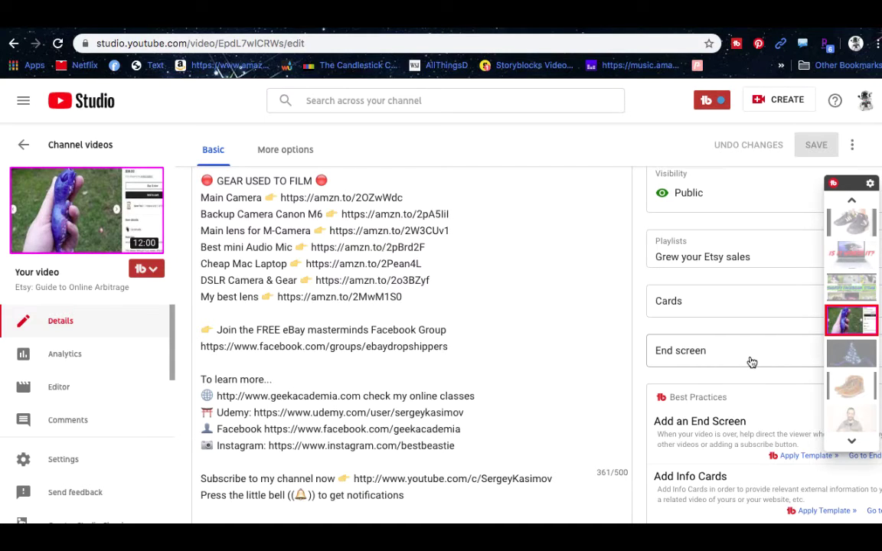
Open the video's end screen editor and move the playback to 11:38 to review the outro.
click(698, 361)
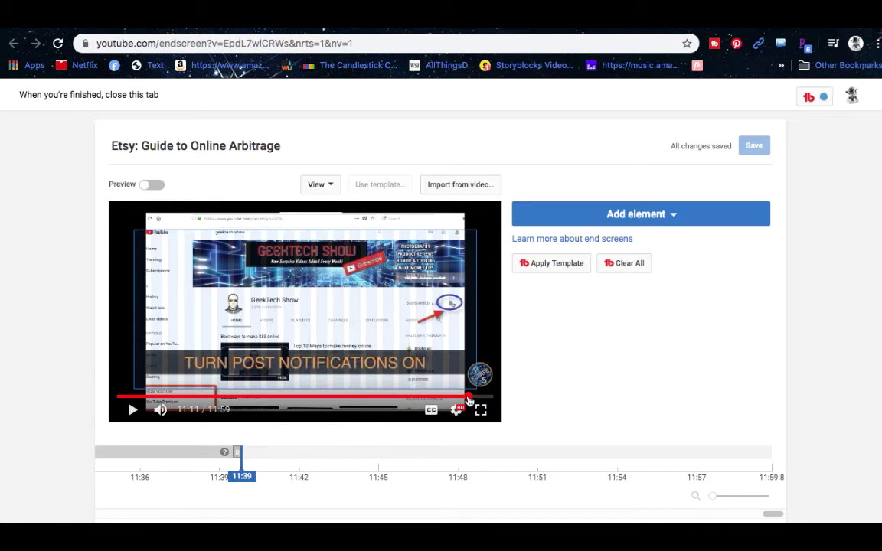
drag(469, 402, 476, 402)
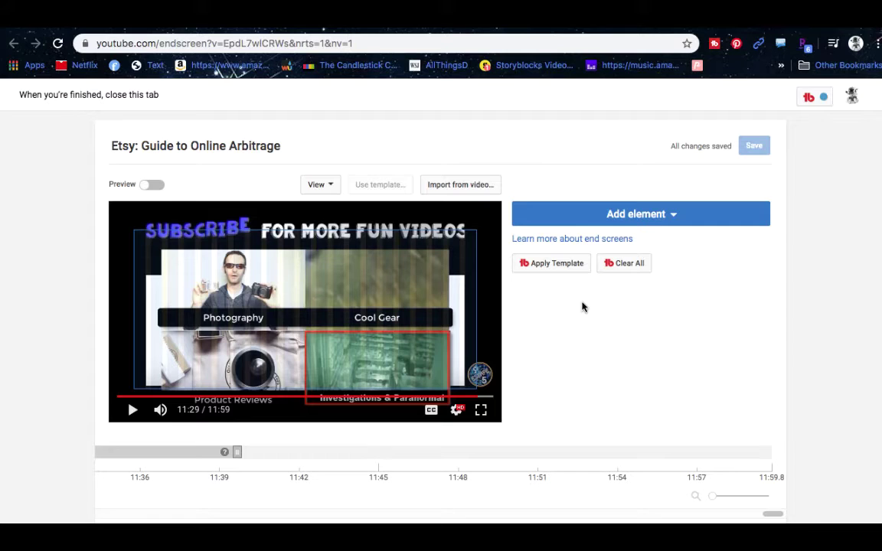
click(482, 397)
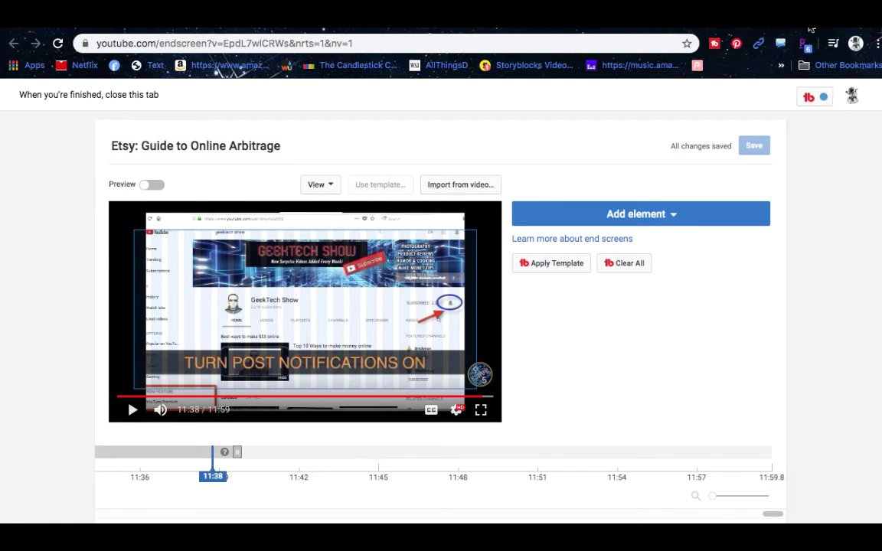
Switch to Fiverr, browse the "youtube end screen" results and open the gig "I will do youtube end card end screen outro".
click(810, 28)
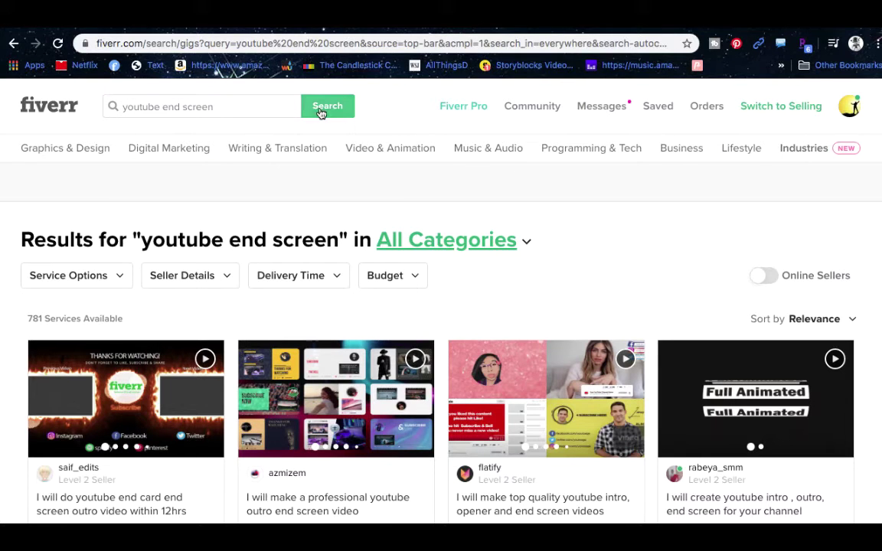
scroll(813, 357, down, 3)
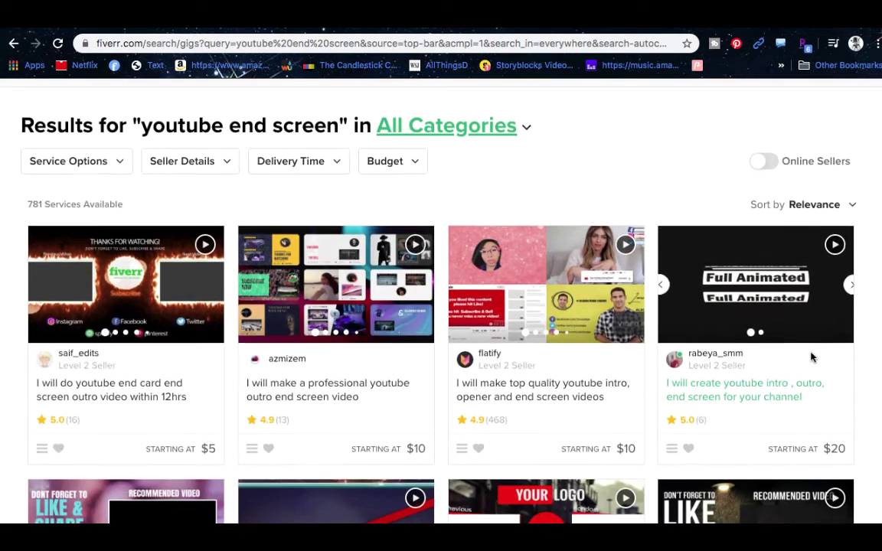
scroll(624, 350, down, 4)
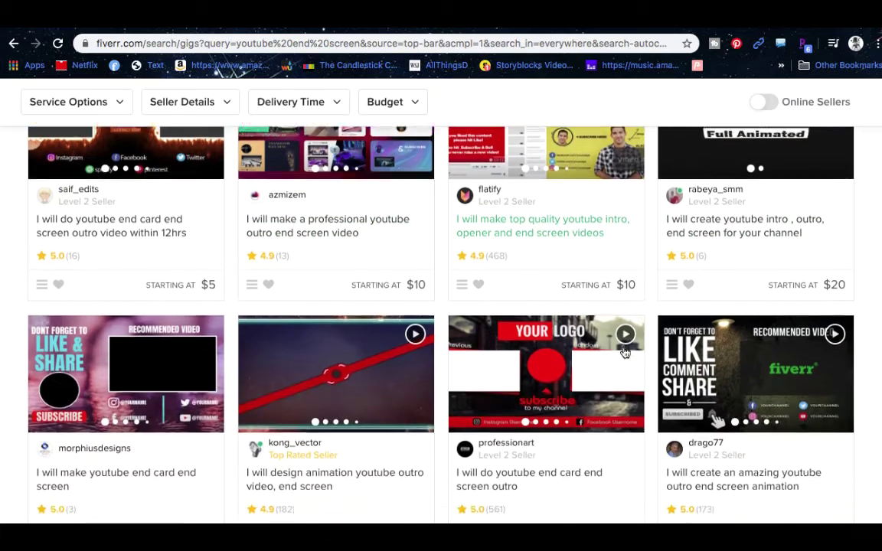
scroll(625, 353, down, 1)
scroll(563, 364, down, 1)
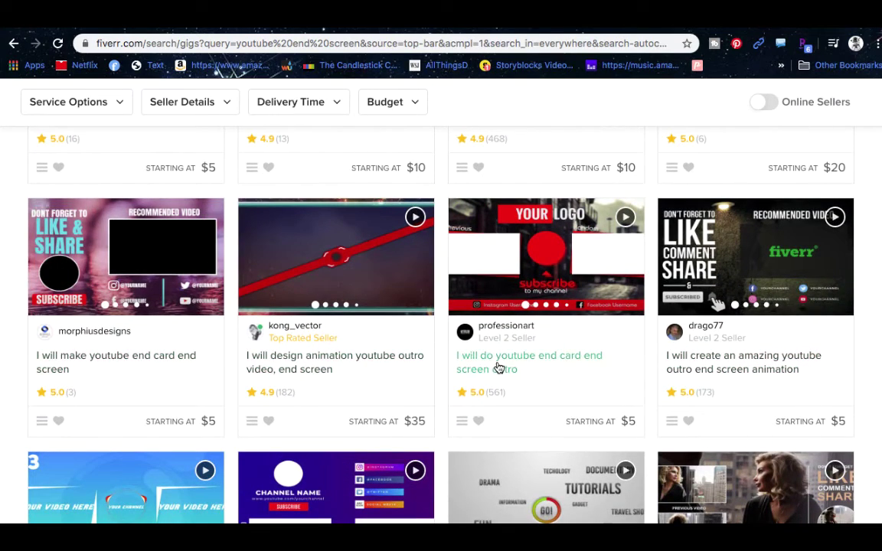
scroll(498, 366, down, 2)
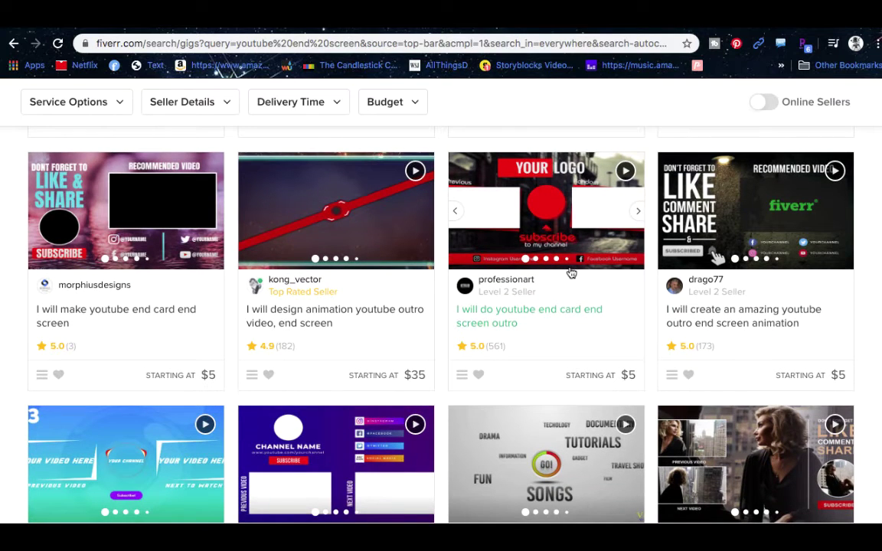
click(501, 324)
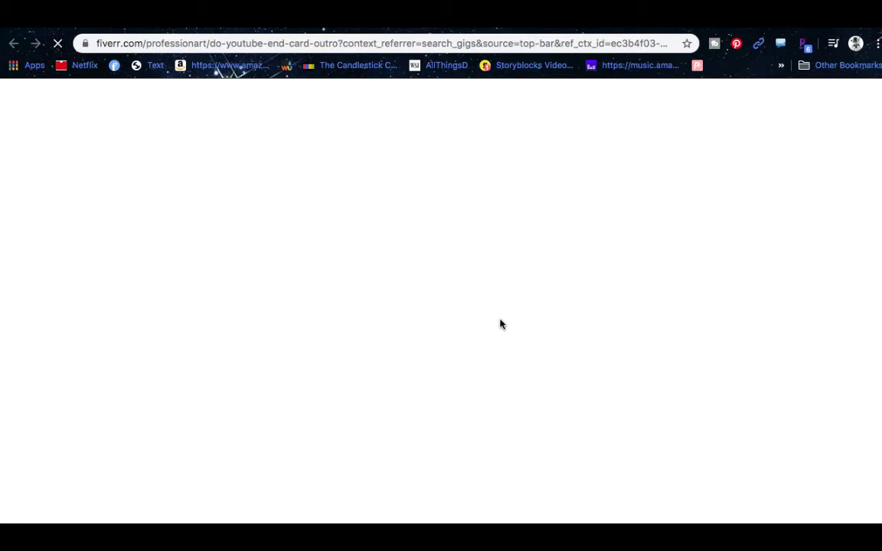
Page through the gig's gallery to examine the sample end screen designs, stopping at the fifth sample.
scroll(505, 327, down, 2)
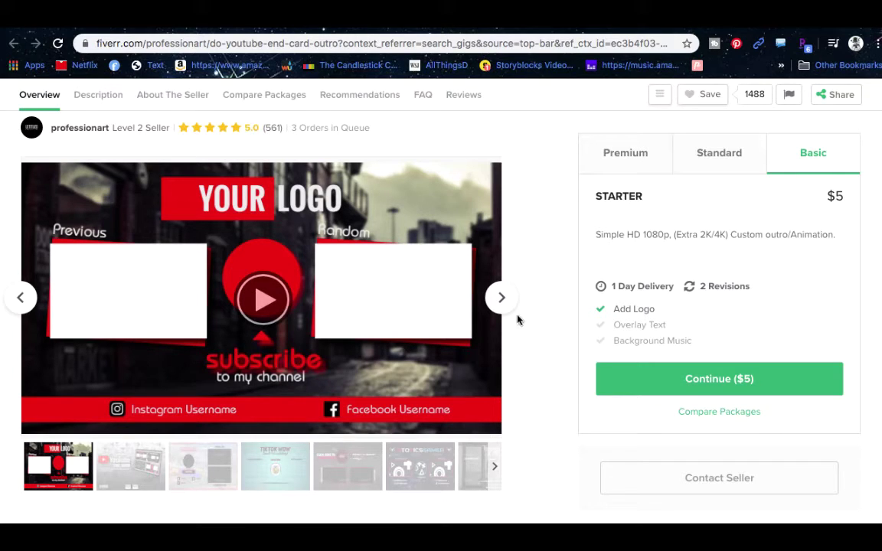
click(500, 299)
click(500, 301)
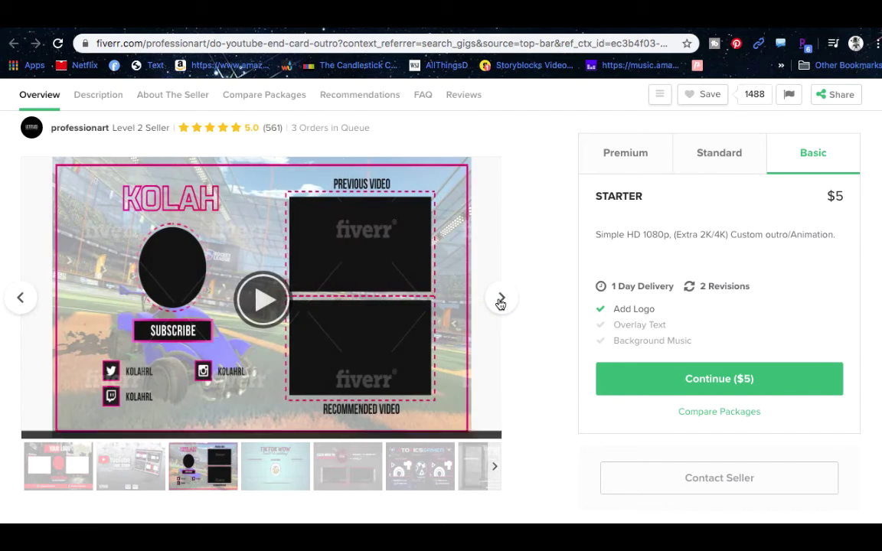
click(501, 301)
click(501, 301)
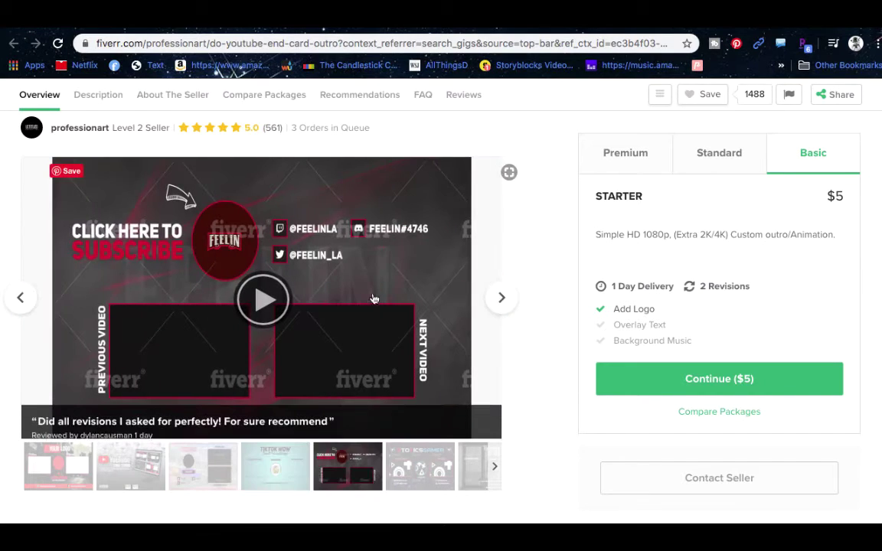
Page through the gig's remaining gallery samples to examine further end screen layouts.
click(500, 300)
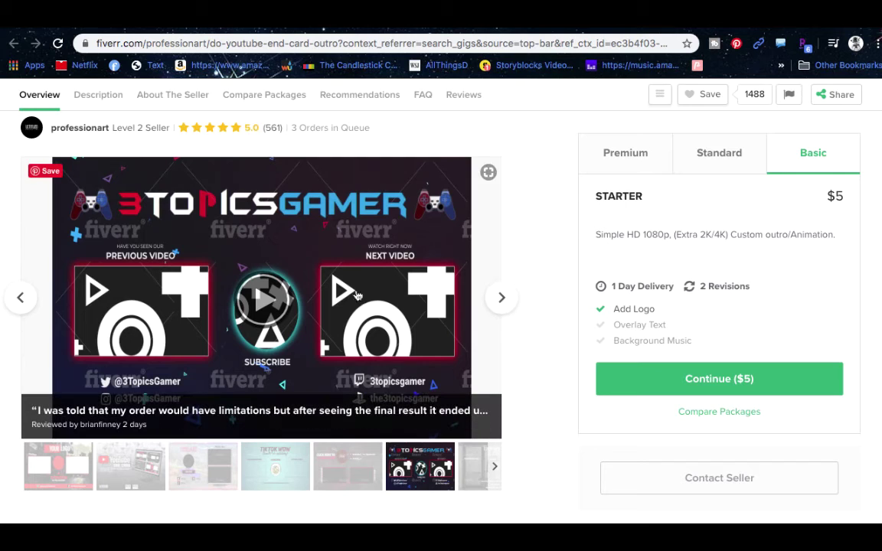
click(500, 298)
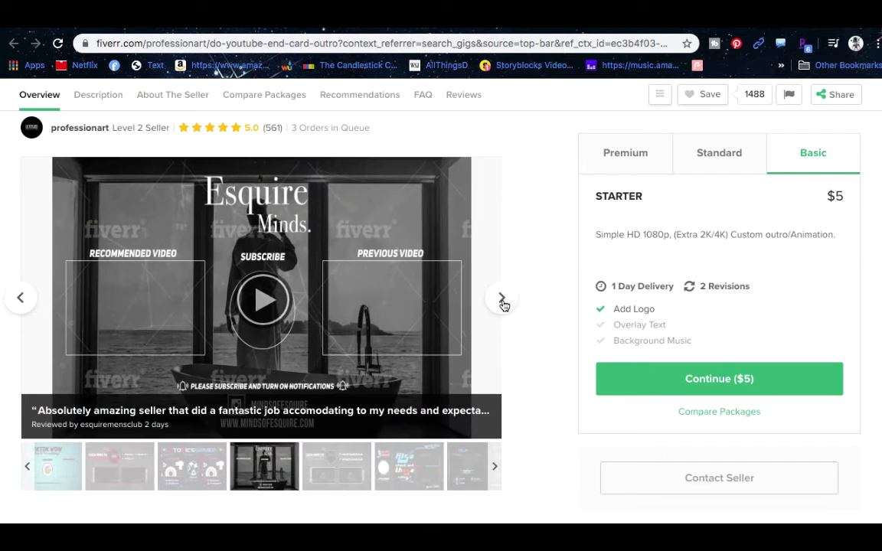
click(501, 300)
click(502, 301)
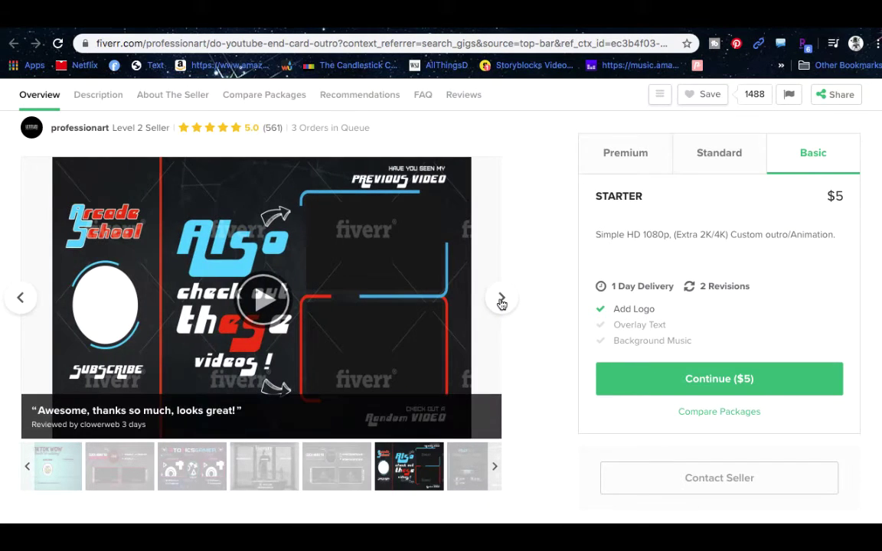
click(501, 301)
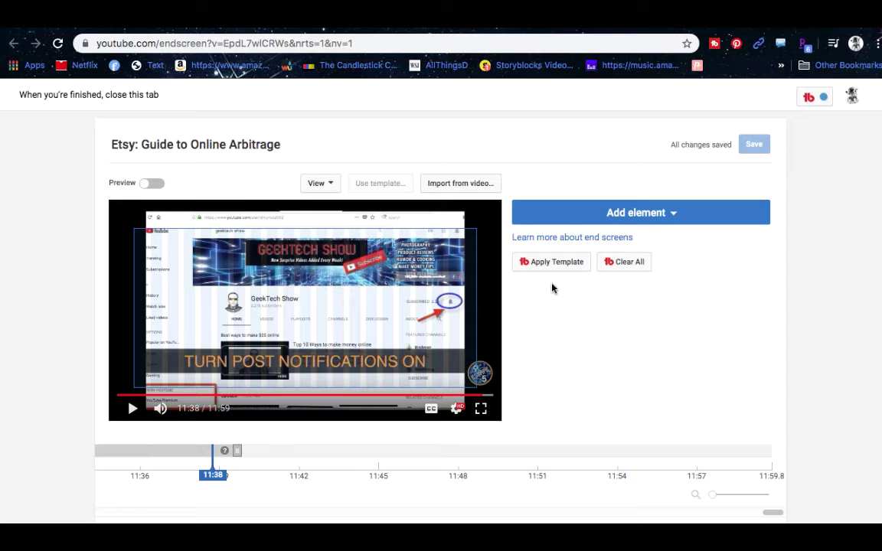
Start a Video or Playlist element in the video's end screen editor, using the option to choose a video or playlist.
click(612, 215)
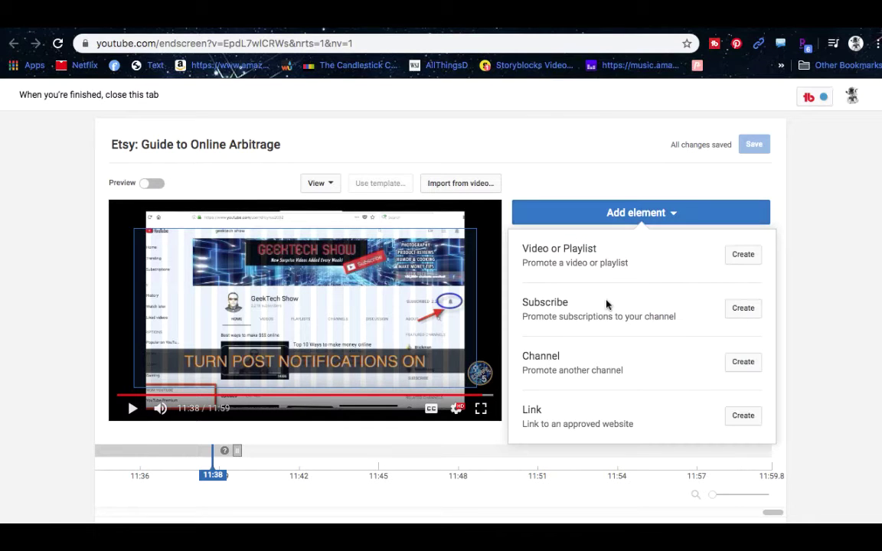
click(743, 256)
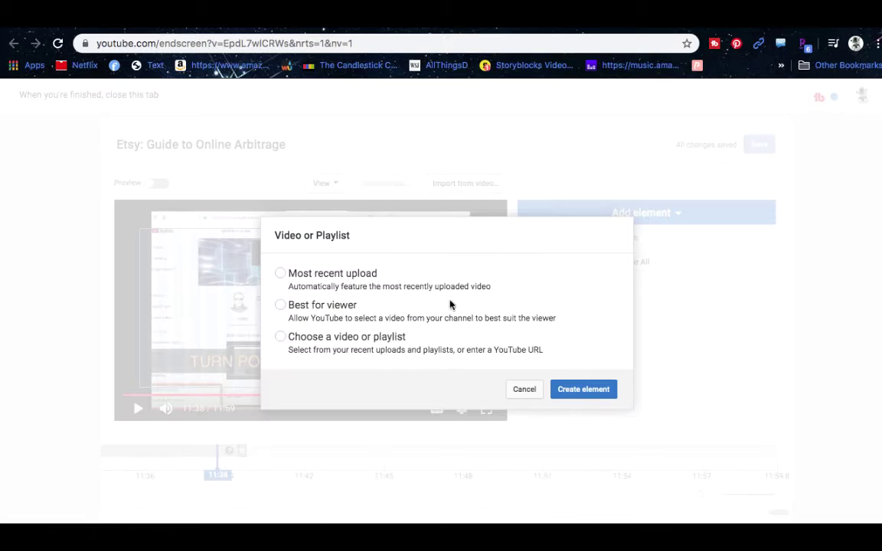
click(316, 274)
click(316, 308)
click(323, 338)
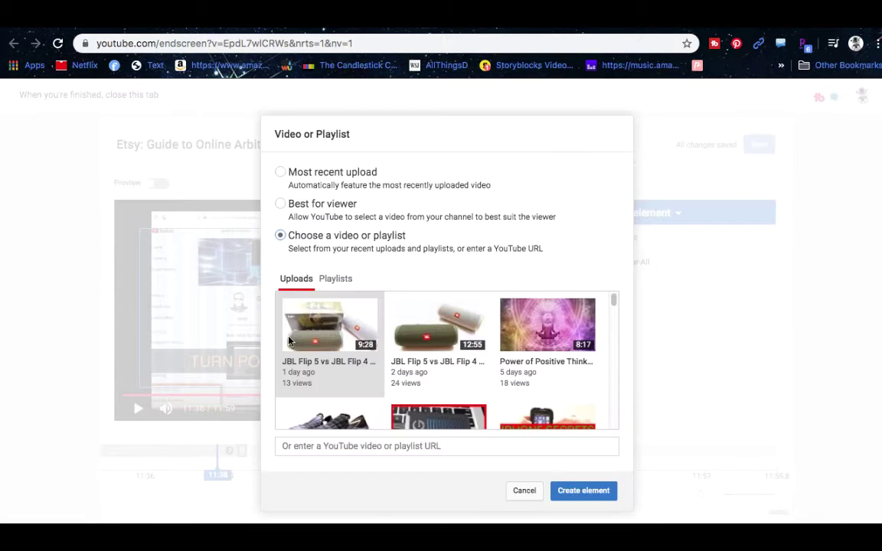
Look through the channel's uploads for videos that could be featured on the end screen.
scroll(485, 345, down, 3)
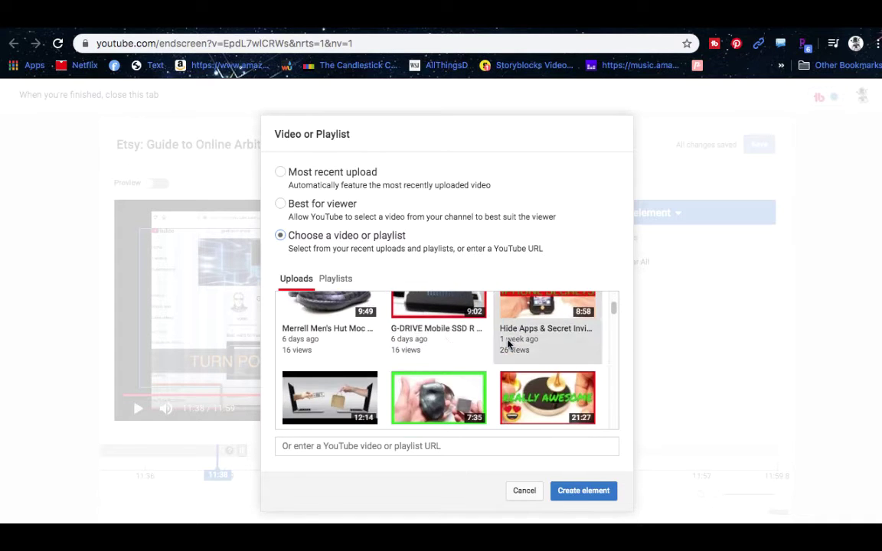
scroll(485, 345, up, 3)
scroll(479, 356, down, 6)
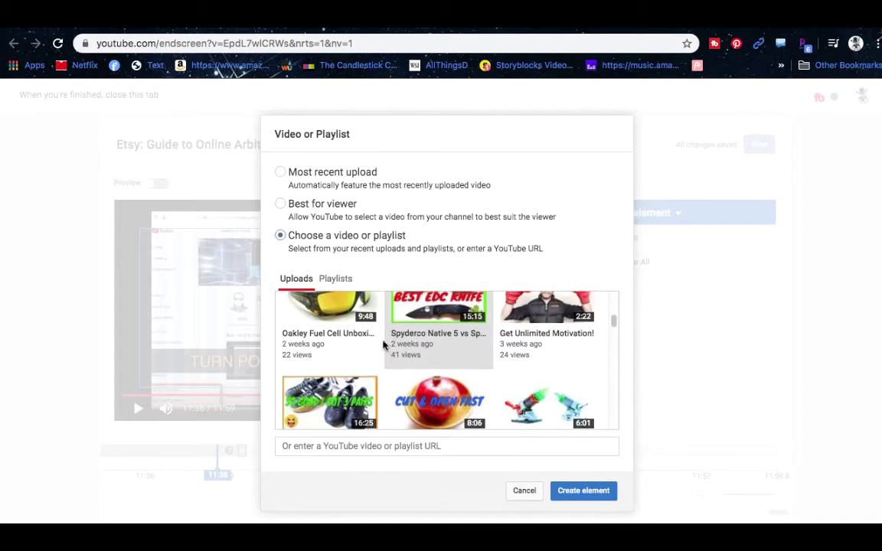
scroll(474, 363, down, 2)
scroll(429, 373, up, 1)
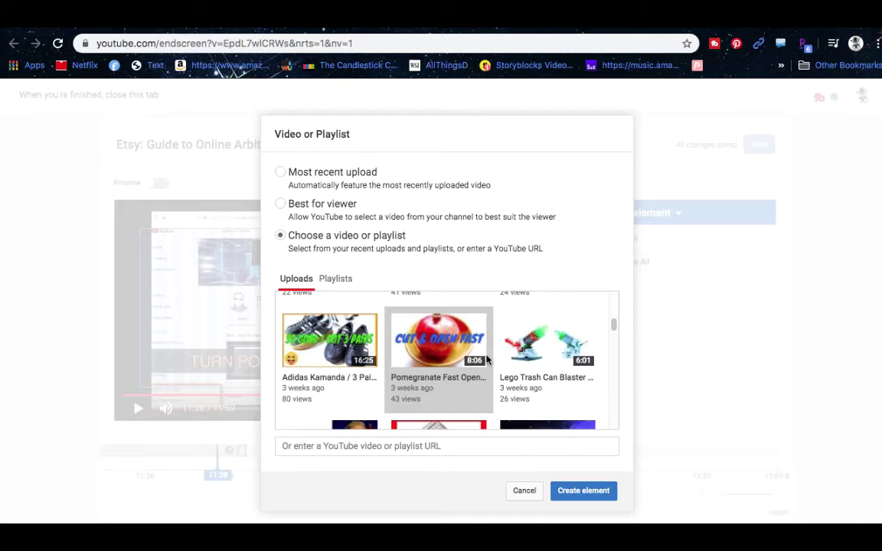
scroll(486, 360, up, 1)
scroll(486, 359, down, 1)
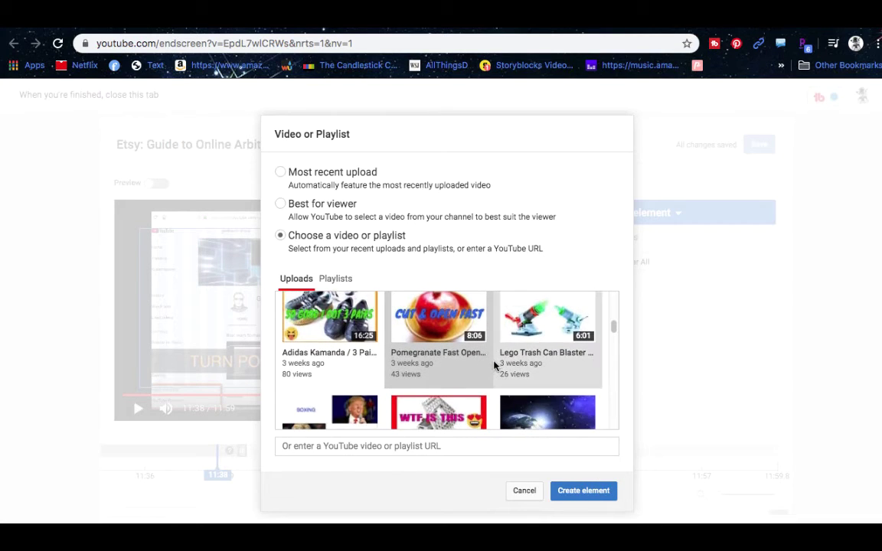
scroll(488, 361, down, 2)
scroll(493, 366, down, 4)
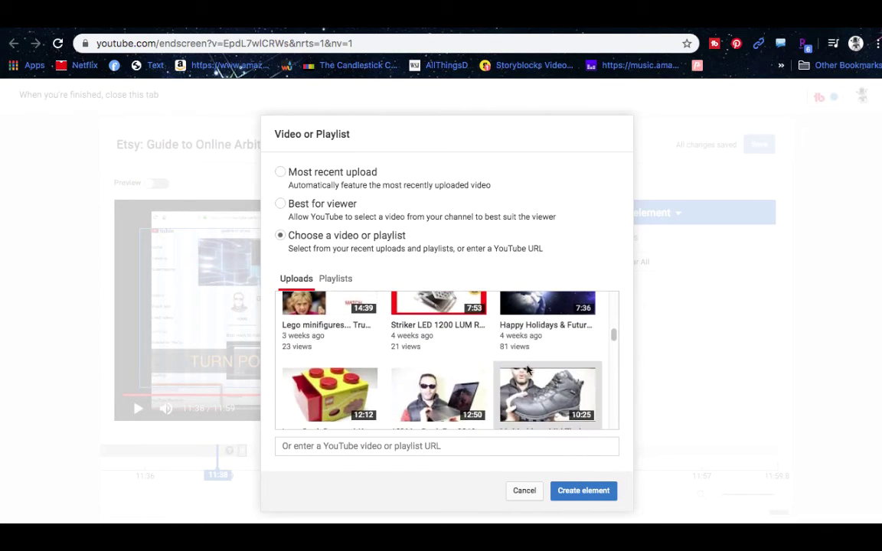
click(288, 451)
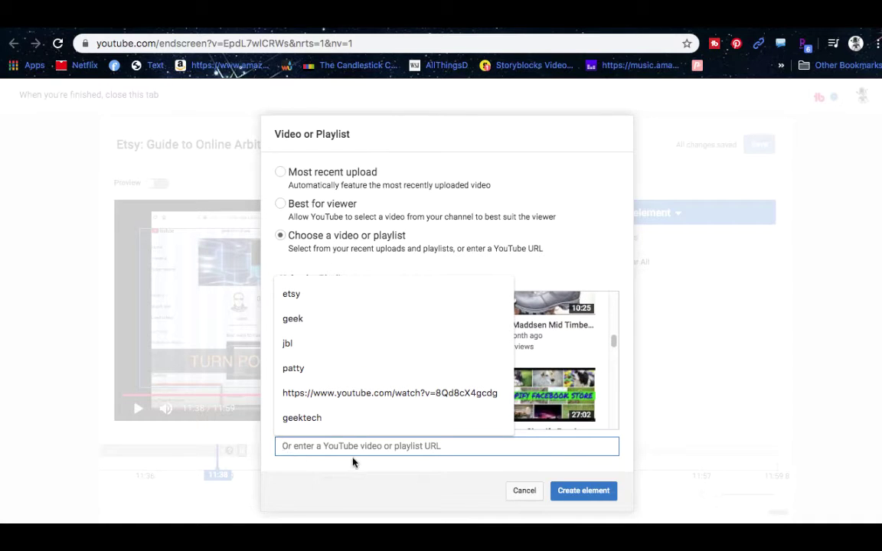
click(359, 394)
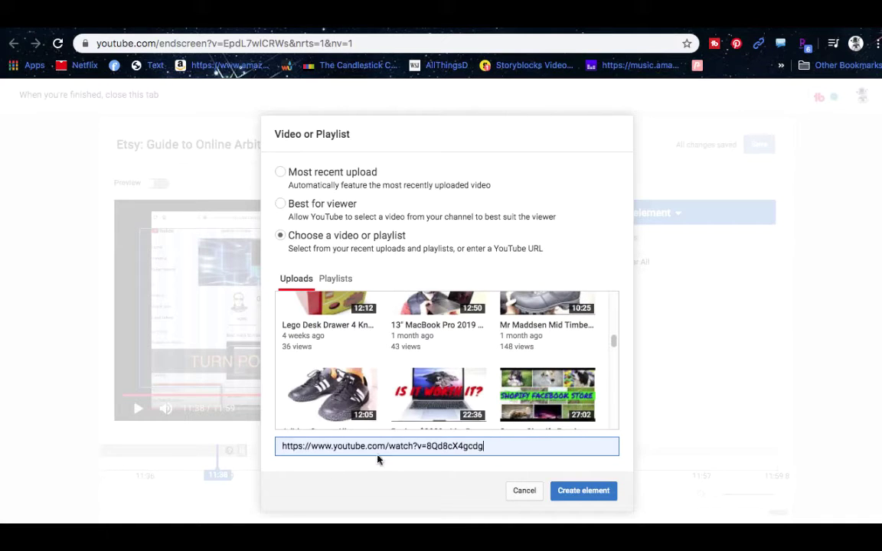
click(583, 491)
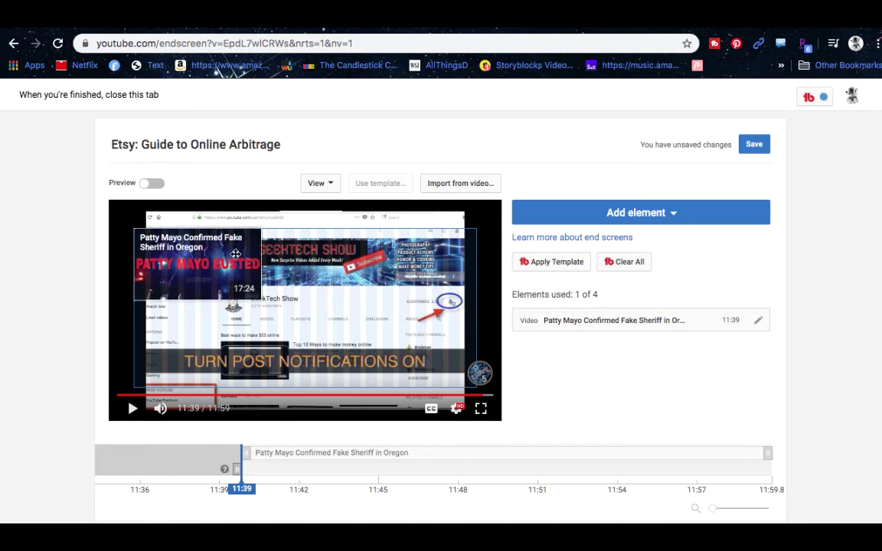
Enlarge the video element from its lower-right corner, keeping it at the upper left of the end screen area.
click(245, 287)
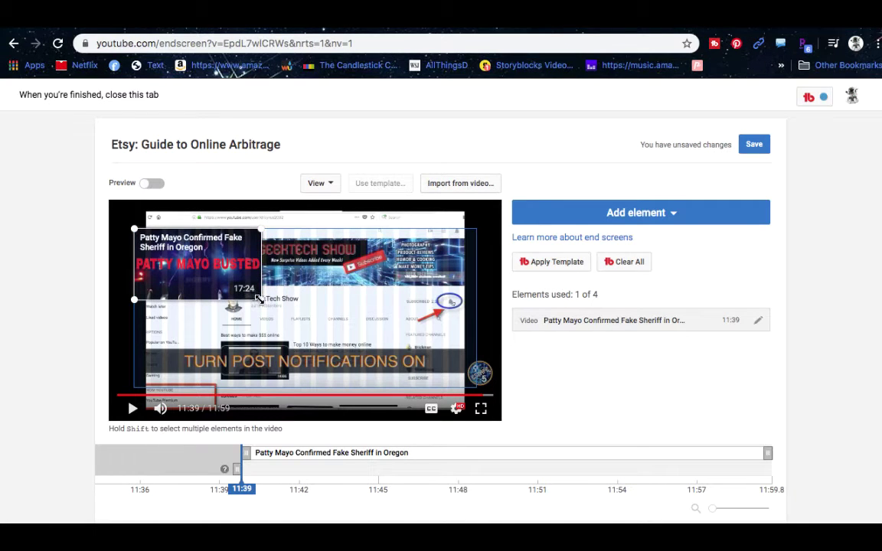
drag(259, 298, 339, 340)
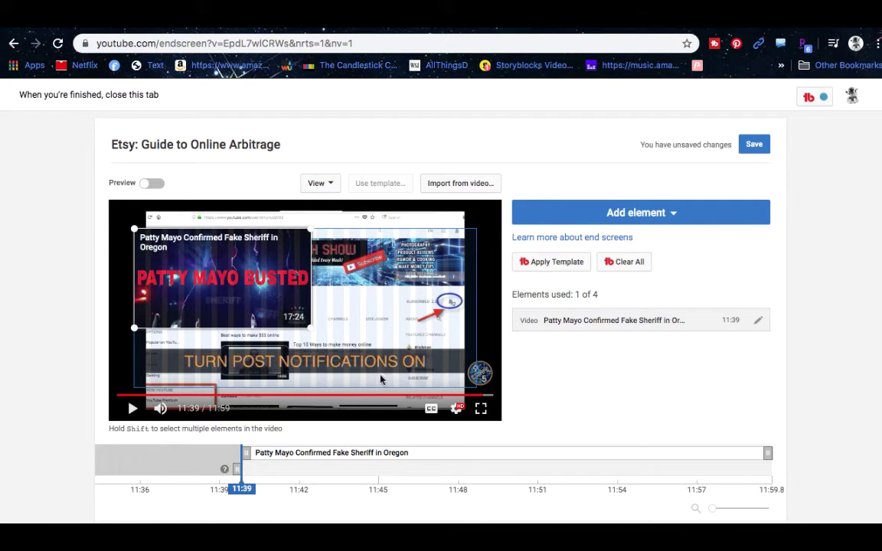
click(323, 354)
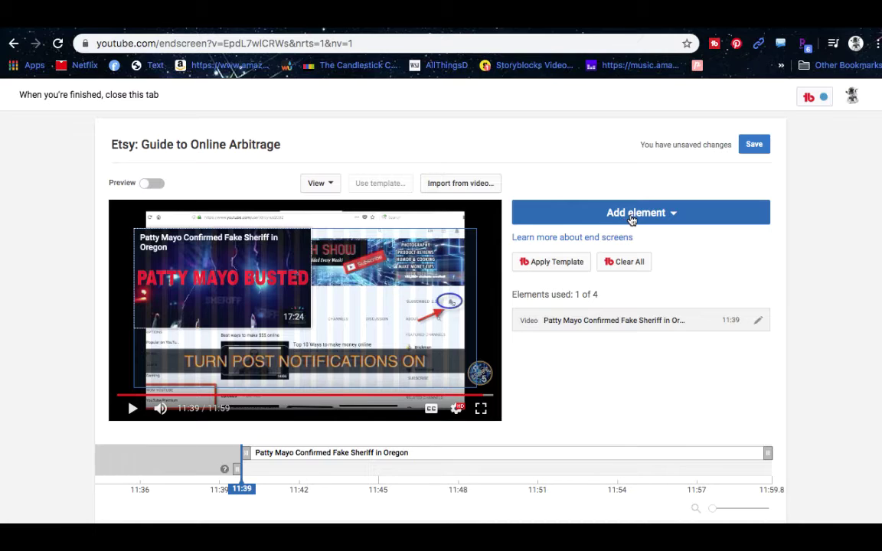
Try to apply the TubeBuddy template "End Screen" with all three cards selected, and dismiss the template dialog.
click(576, 271)
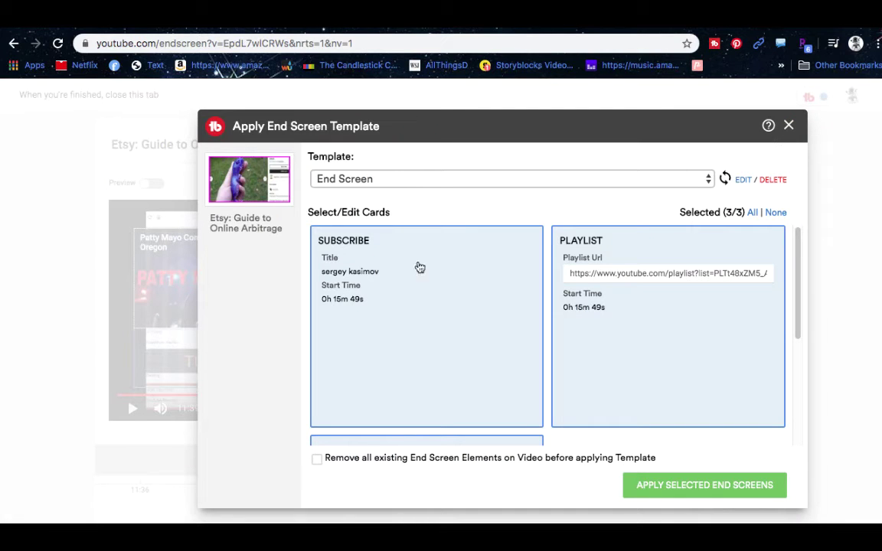
click(320, 175)
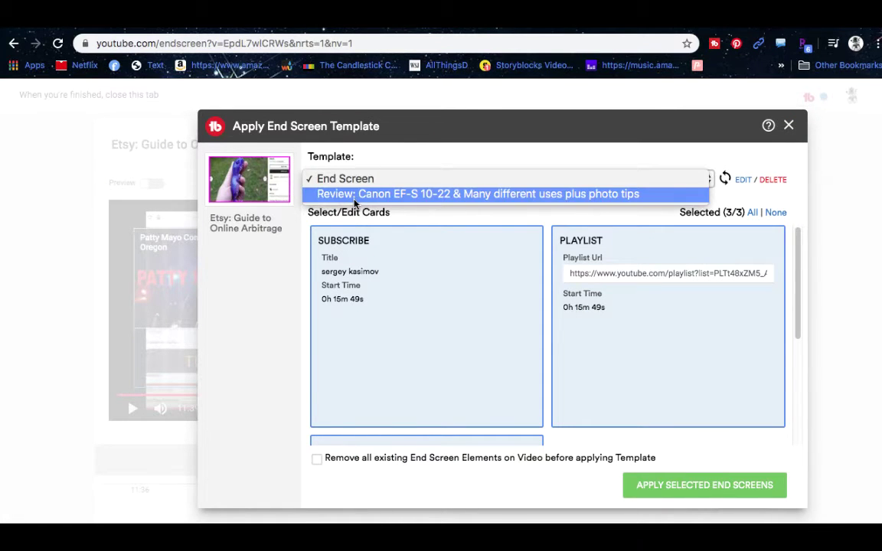
click(718, 506)
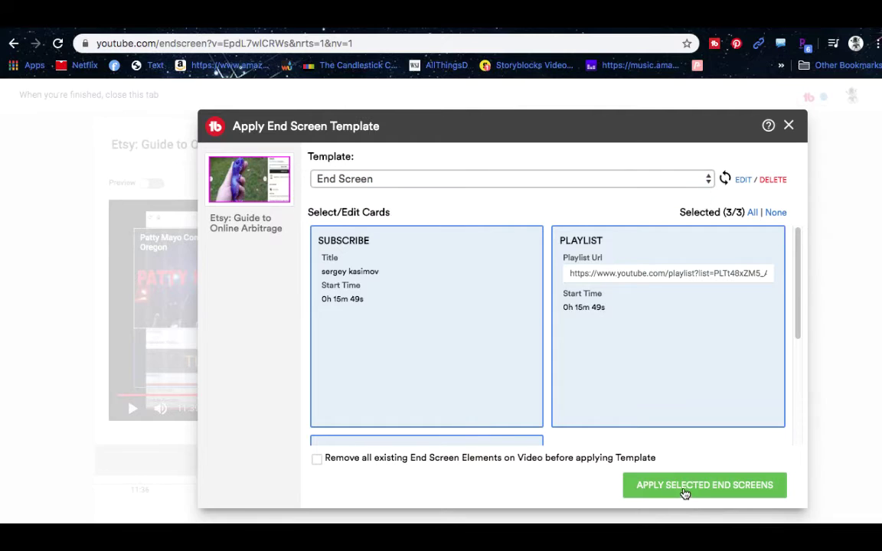
click(684, 490)
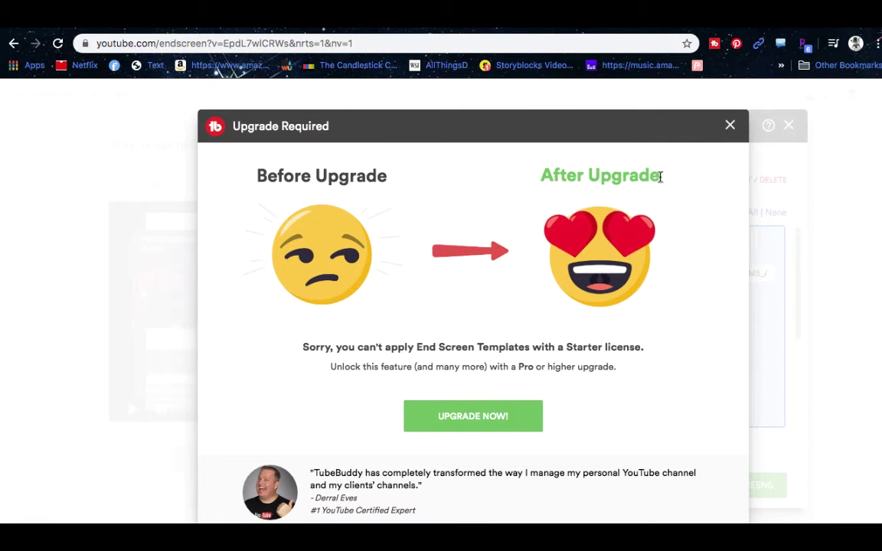
click(730, 126)
click(788, 125)
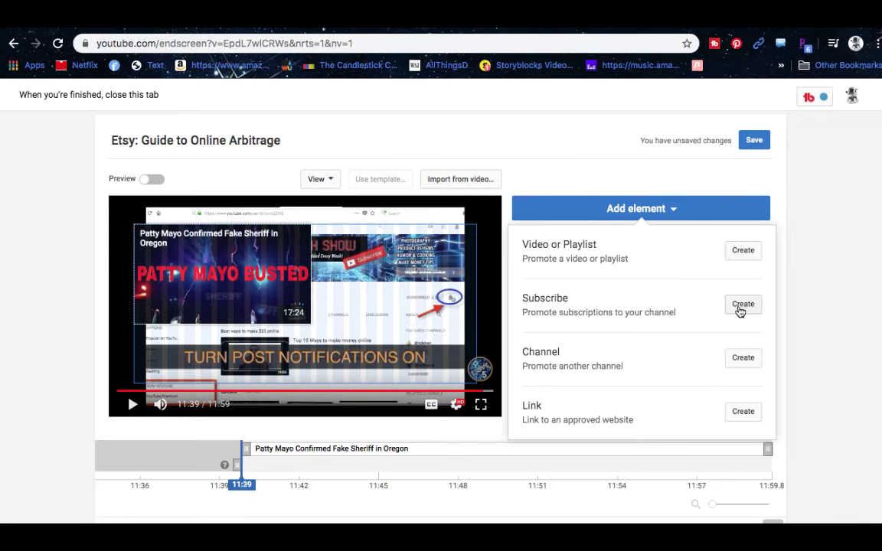
Add a Subscribe element and place it in the upper-right corner of the end screen area, clear of the video element.
click(742, 305)
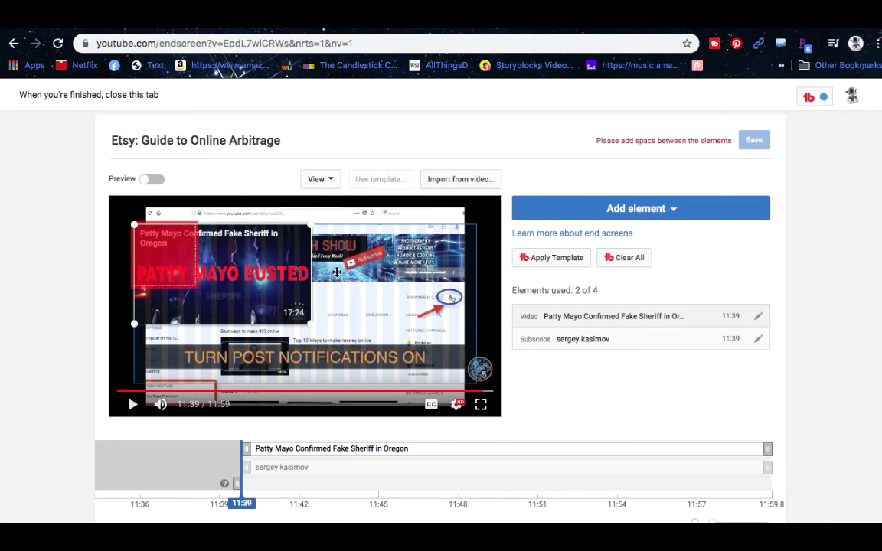
drag(237, 251, 339, 276)
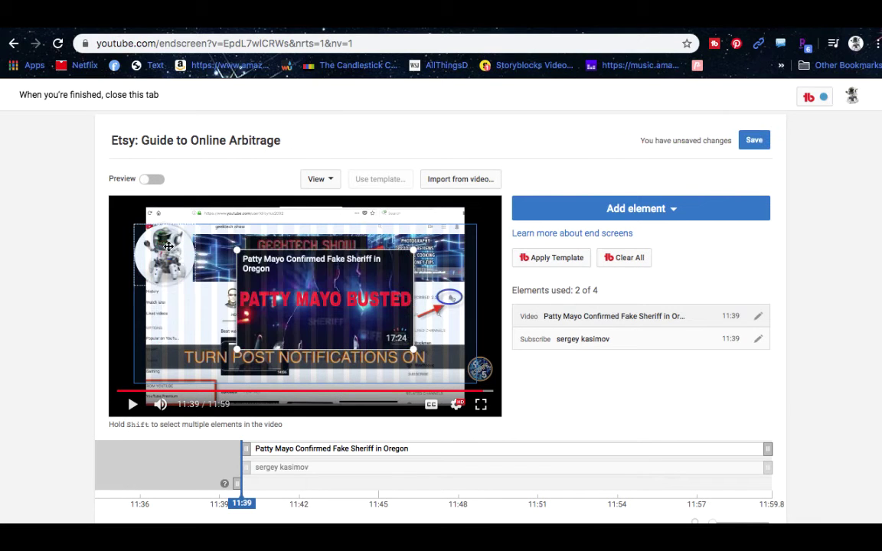
click(151, 222)
drag(199, 292, 443, 258)
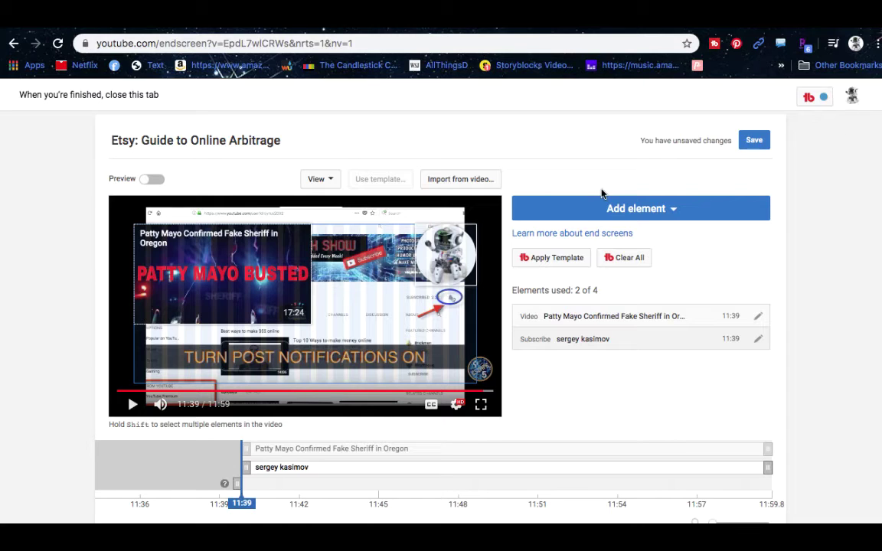
click(673, 208)
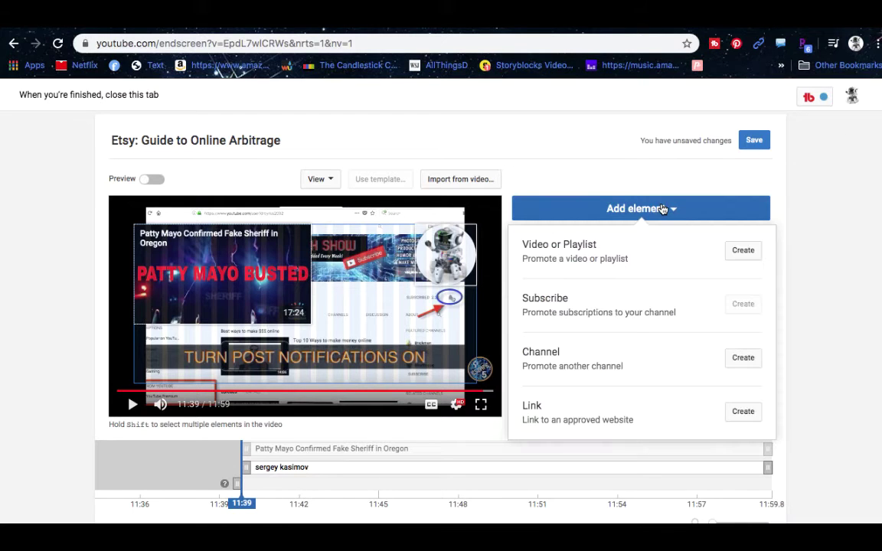
click(740, 360)
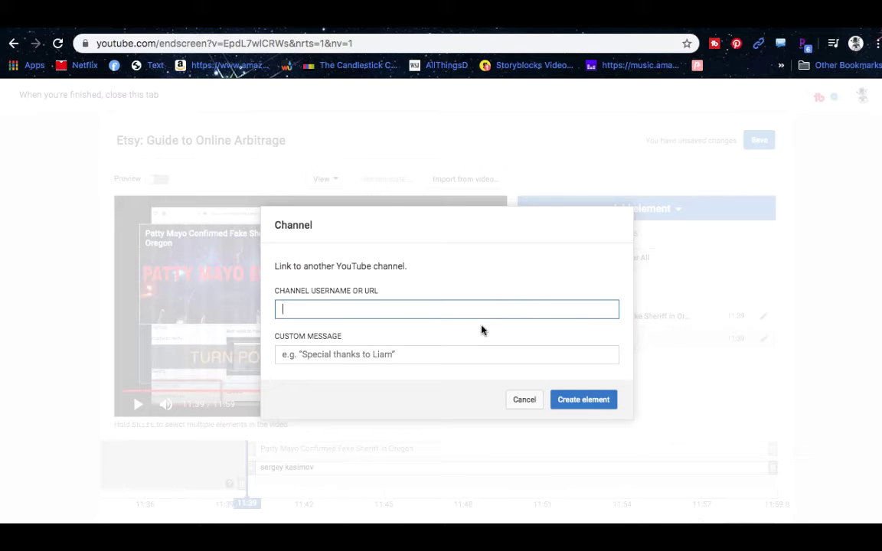
click(526, 400)
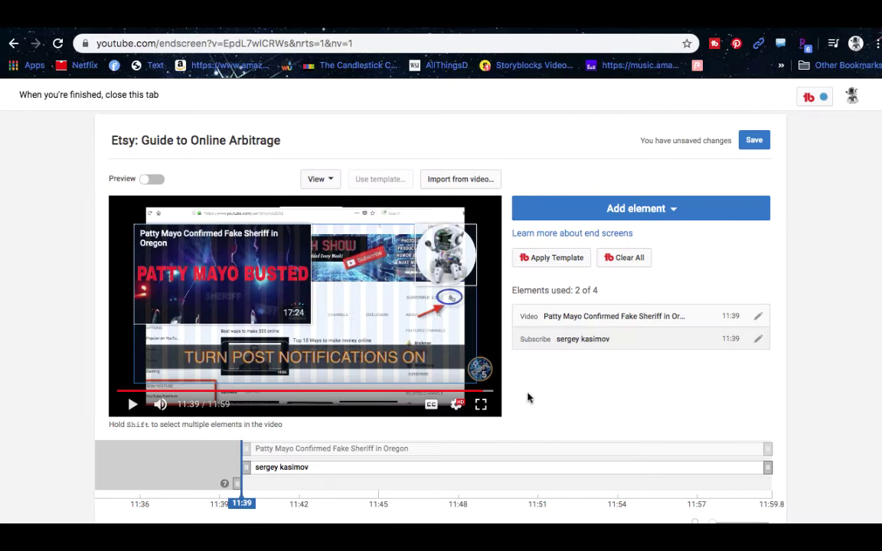
click(640, 211)
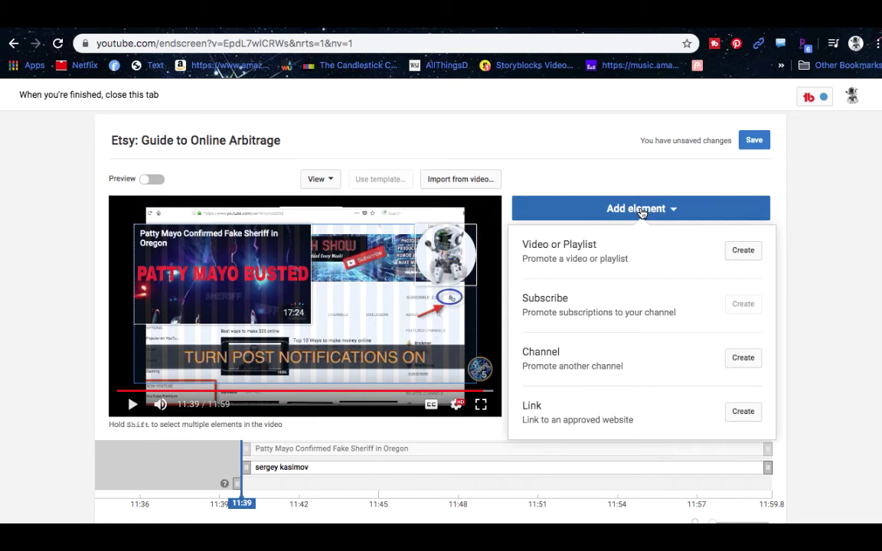
click(741, 414)
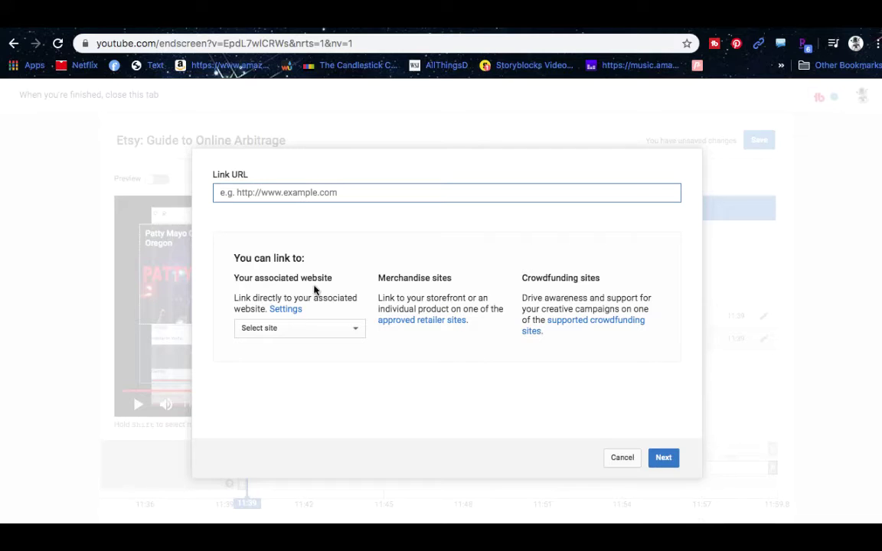
click(314, 329)
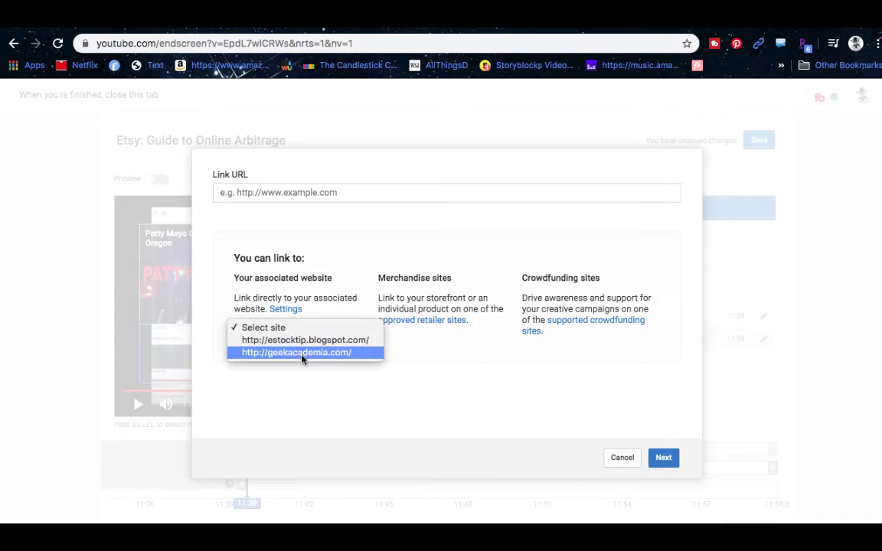
click(303, 354)
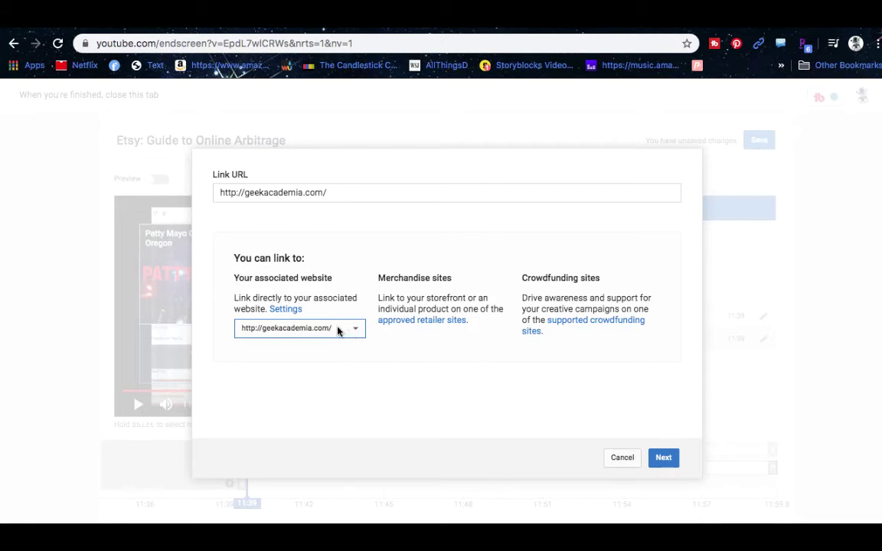
click(669, 464)
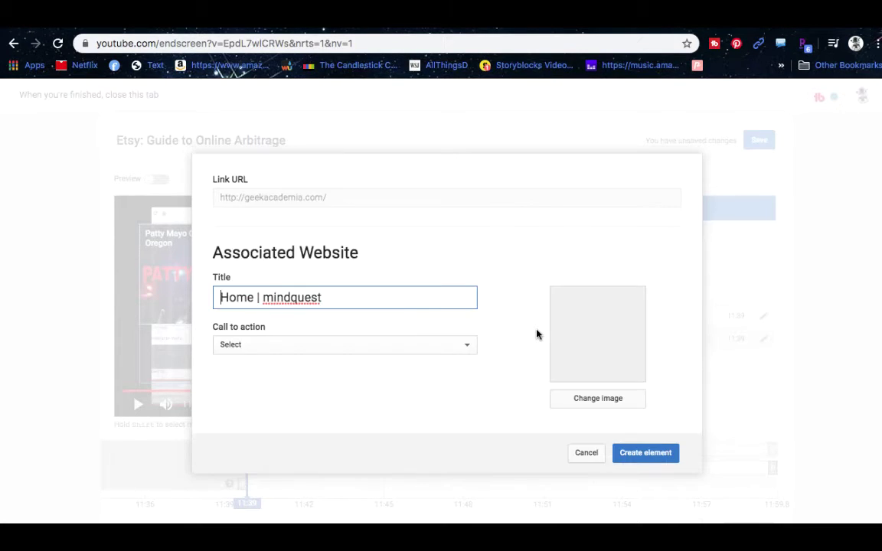
Title the link "Discount Online Classes" and set its call to action to Learn more.
drag(339, 297, 238, 285)
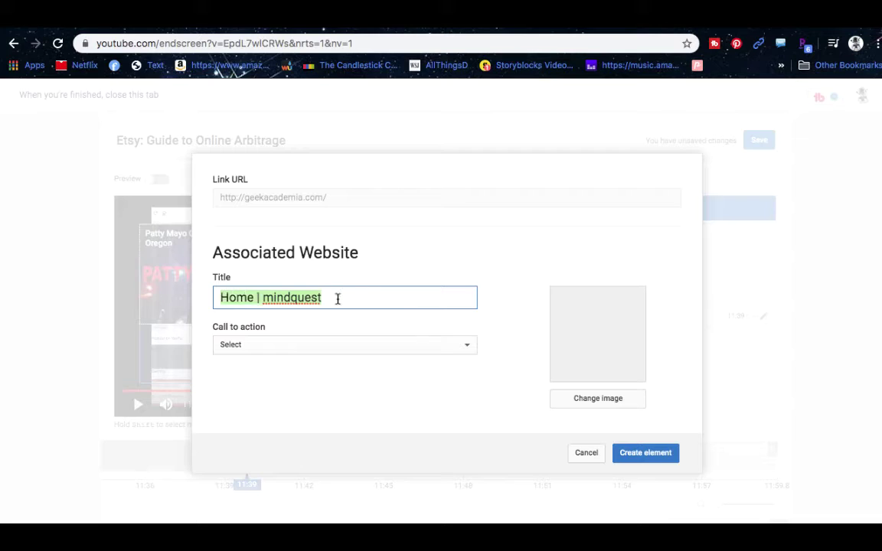
text(Discount Online Classes)
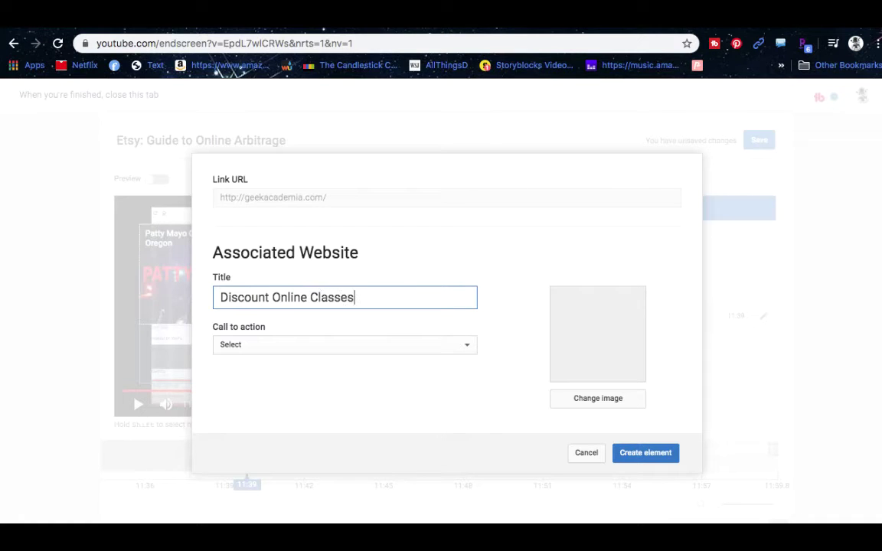
click(260, 345)
click(256, 357)
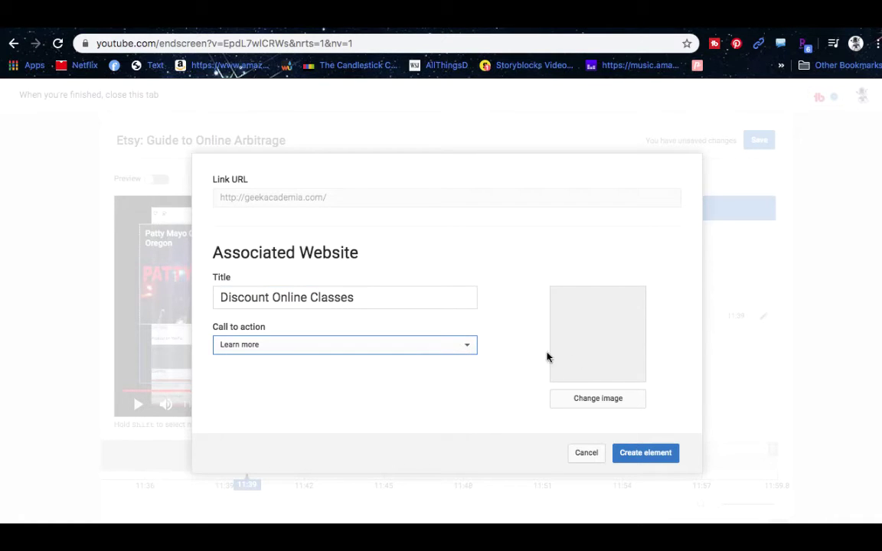
Change the link's image to 1760312_3e6a_2.jpg from the Downloads folder.
click(598, 399)
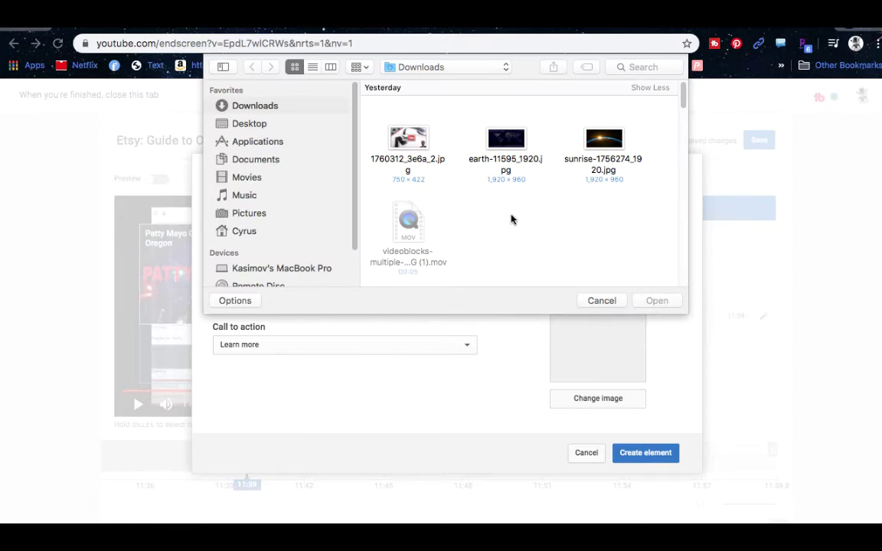
scroll(522, 197, down, 1)
click(408, 122)
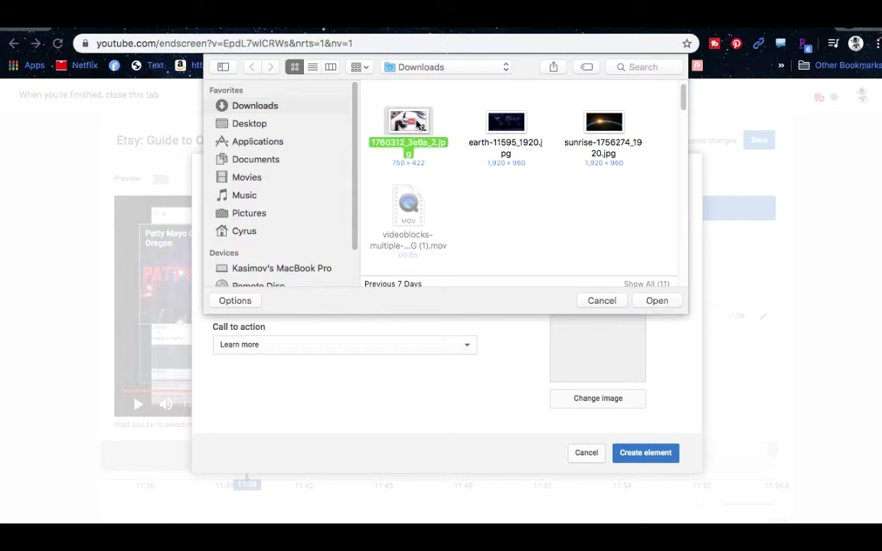
click(658, 302)
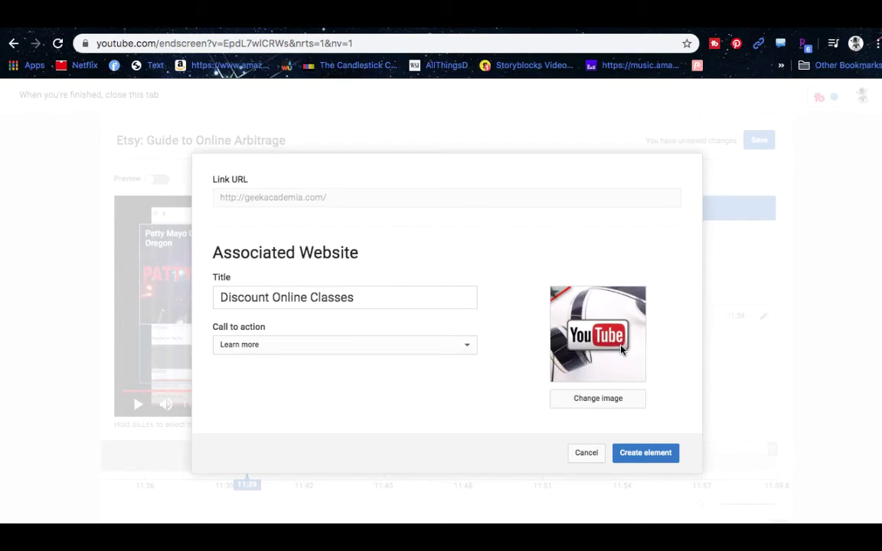
Create the link element and place it in the lower-right corner of the end screen area, below the Subscribe element.
click(639, 454)
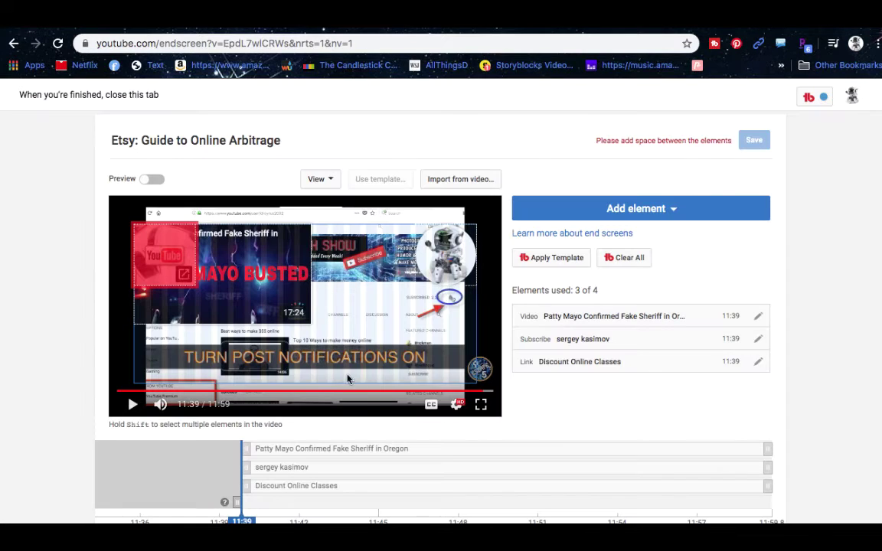
drag(170, 259, 395, 321)
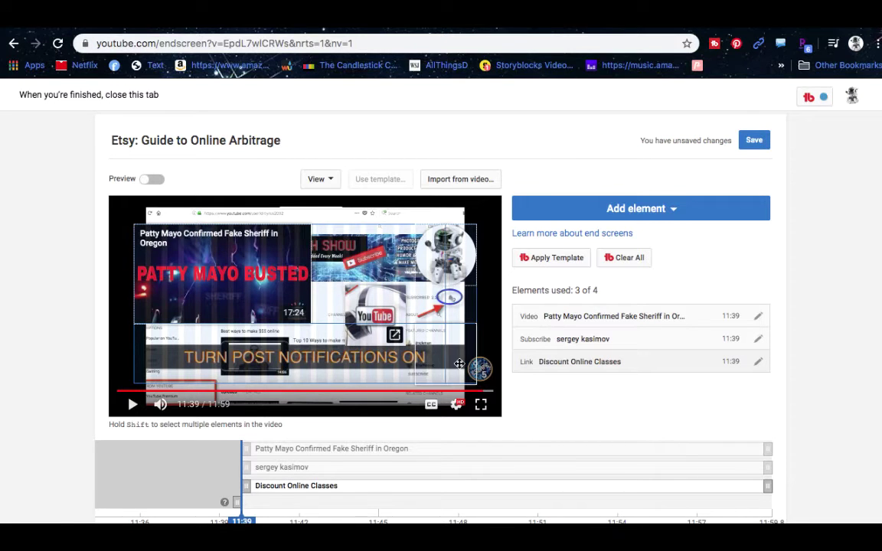
drag(418, 371, 482, 398)
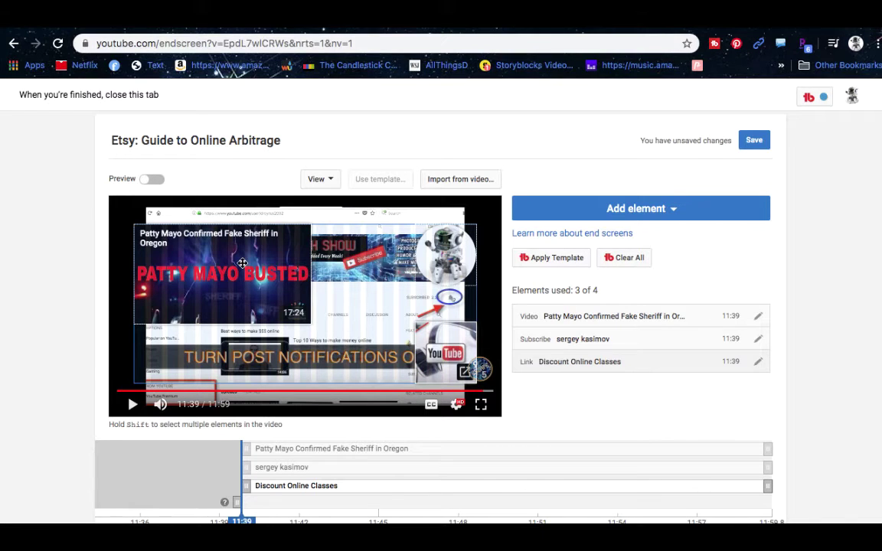
Replace the featured video in the upper-left element with the playlist "Grew your Etsy sales" and save the element.
click(241, 263)
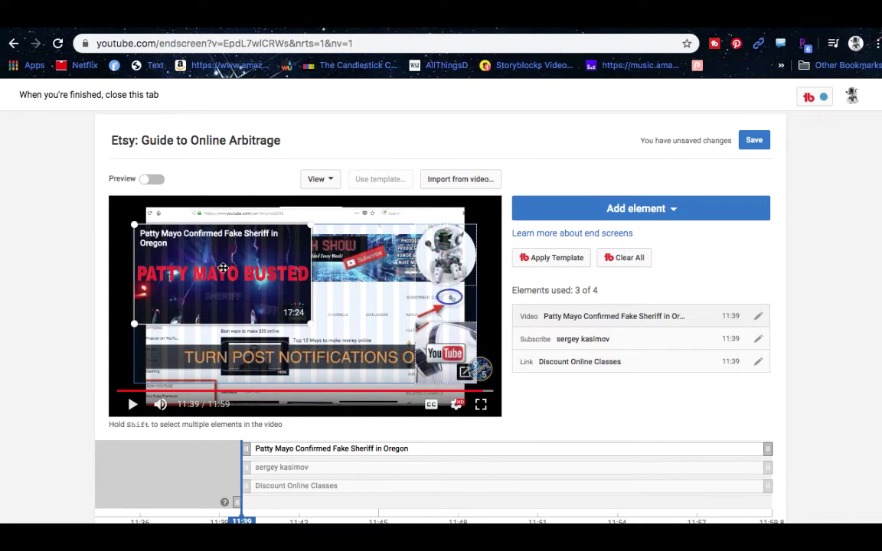
double_click(222, 283)
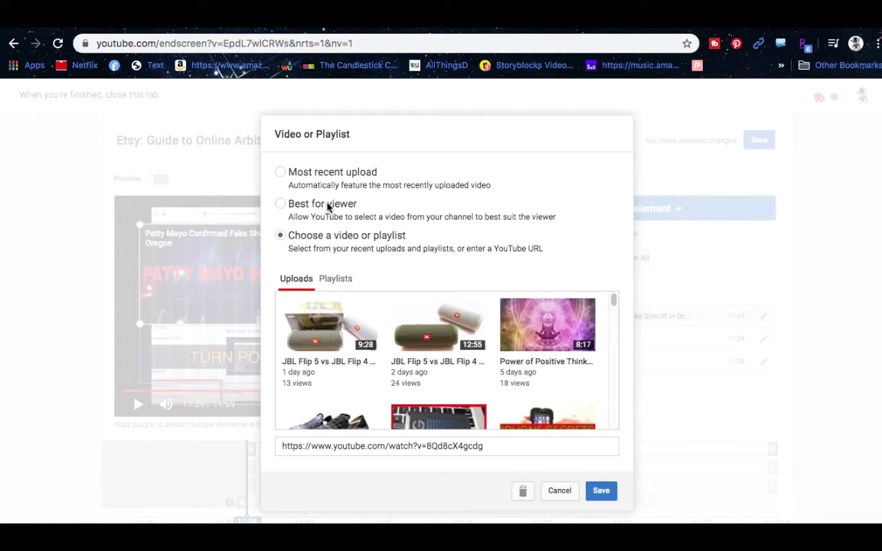
click(337, 281)
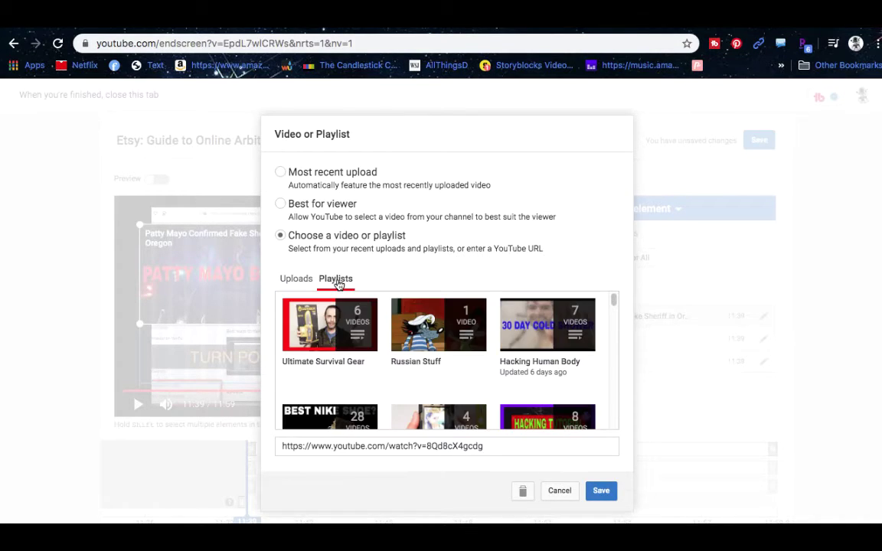
scroll(567, 367, down, 2)
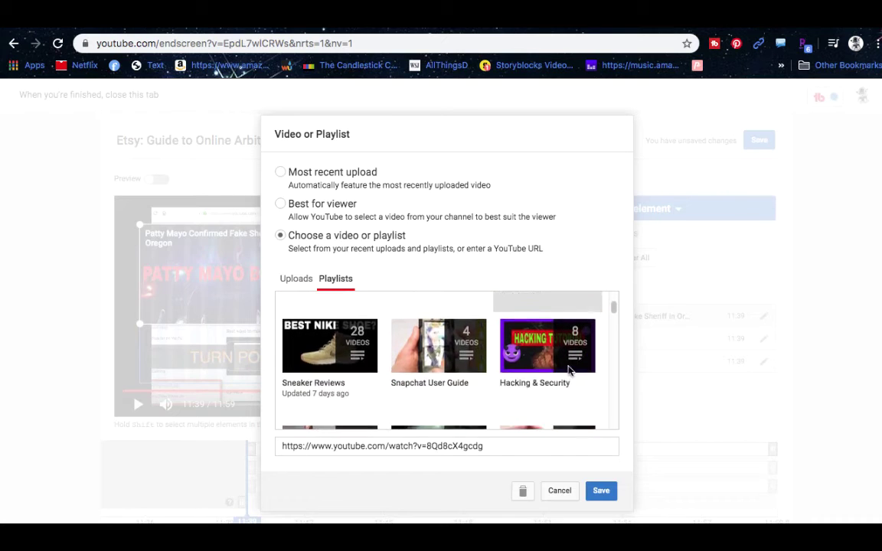
scroll(568, 371, down, 5)
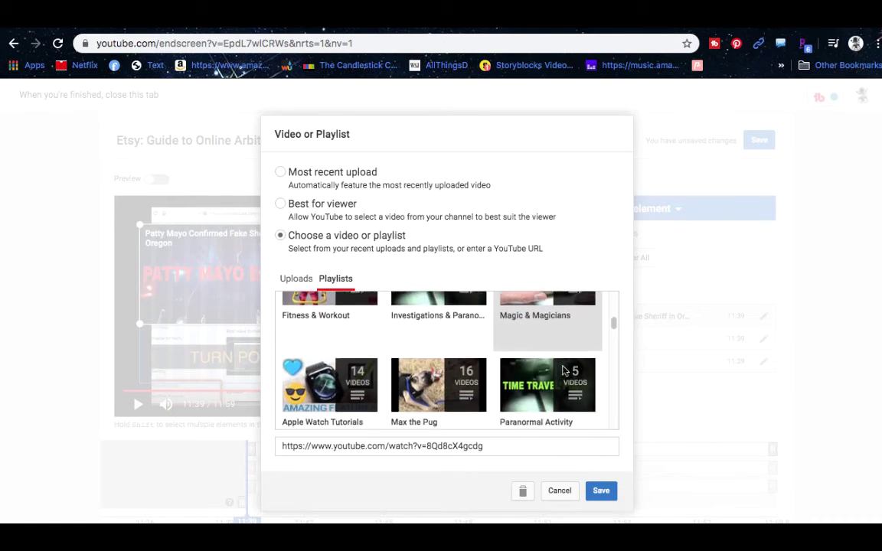
scroll(564, 370, down, 4)
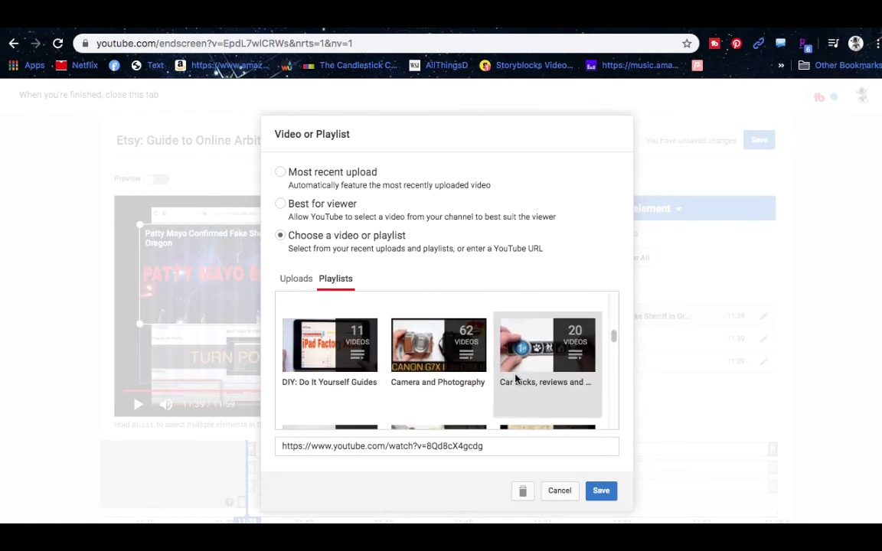
scroll(516, 377, down, 6)
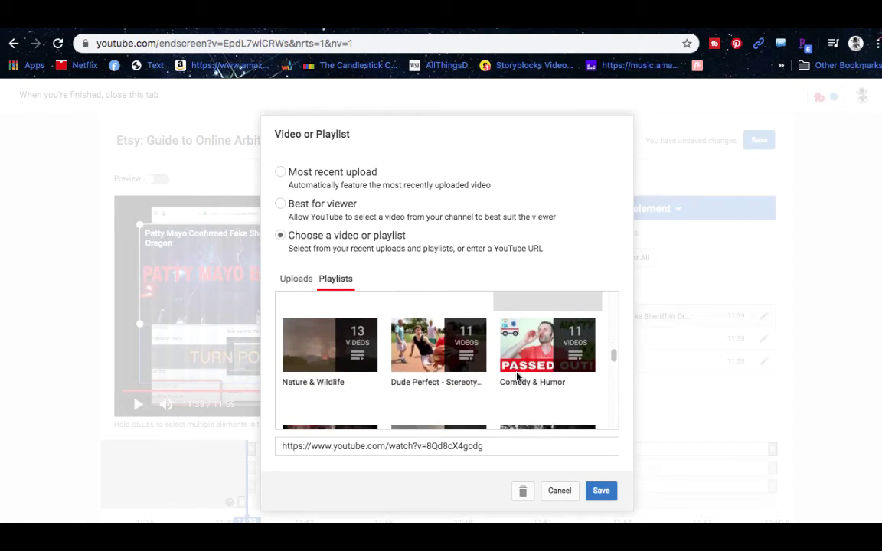
scroll(517, 375, down, 3)
scroll(518, 376, down, 5)
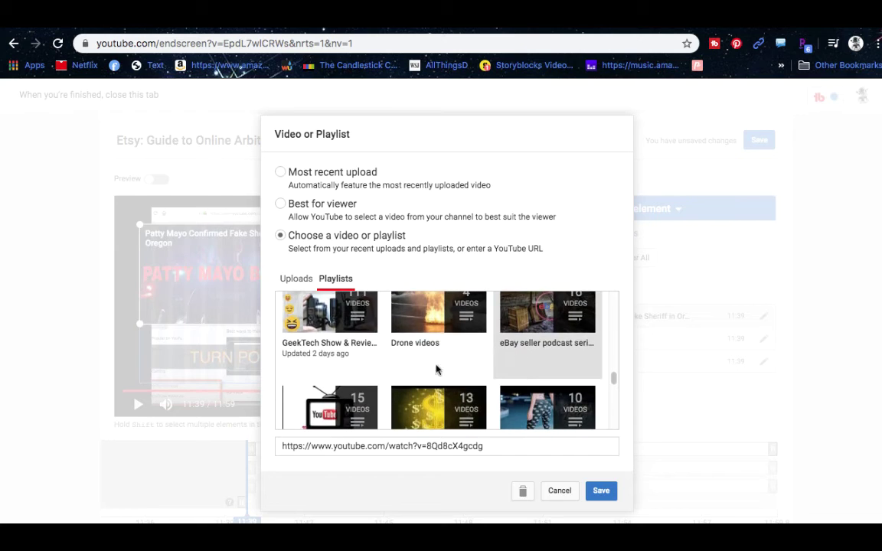
scroll(548, 369, down, 3)
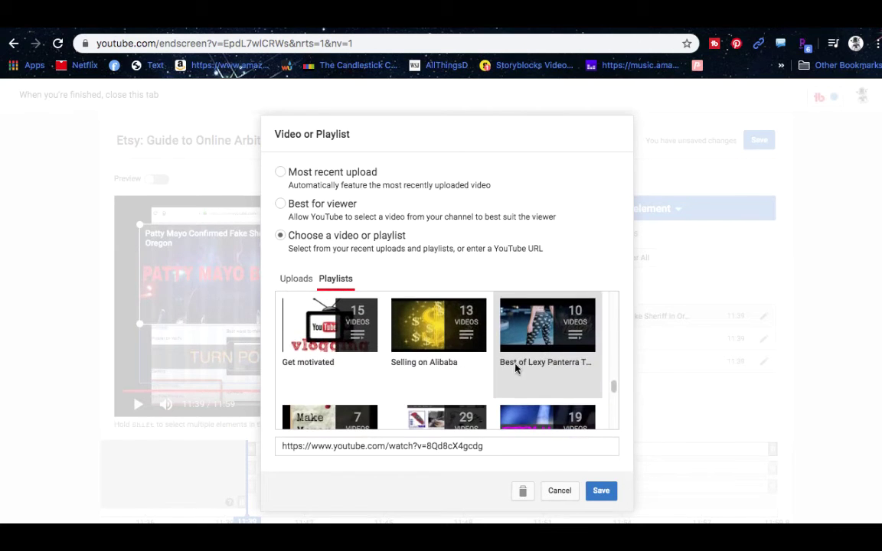
scroll(413, 366, down, 3)
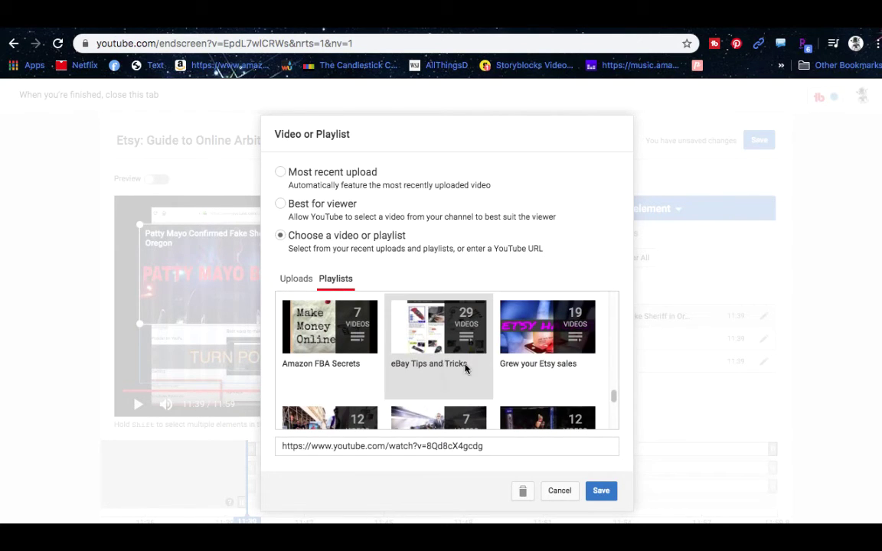
click(545, 344)
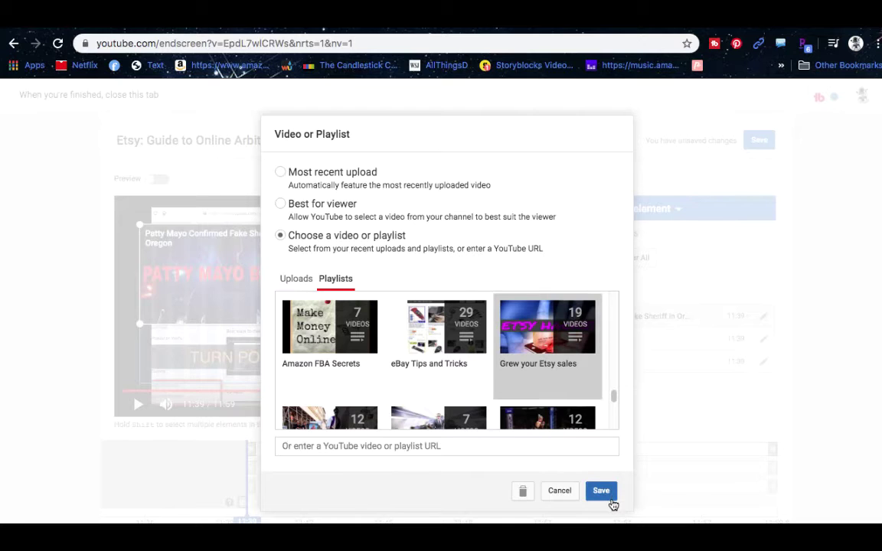
click(606, 494)
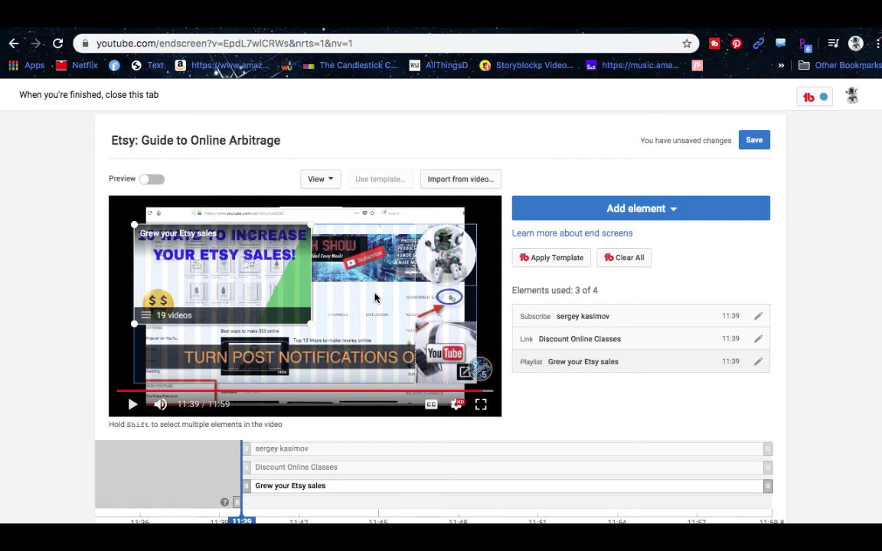
Add another Video or Playlist element set to Best for viewer.
click(688, 214)
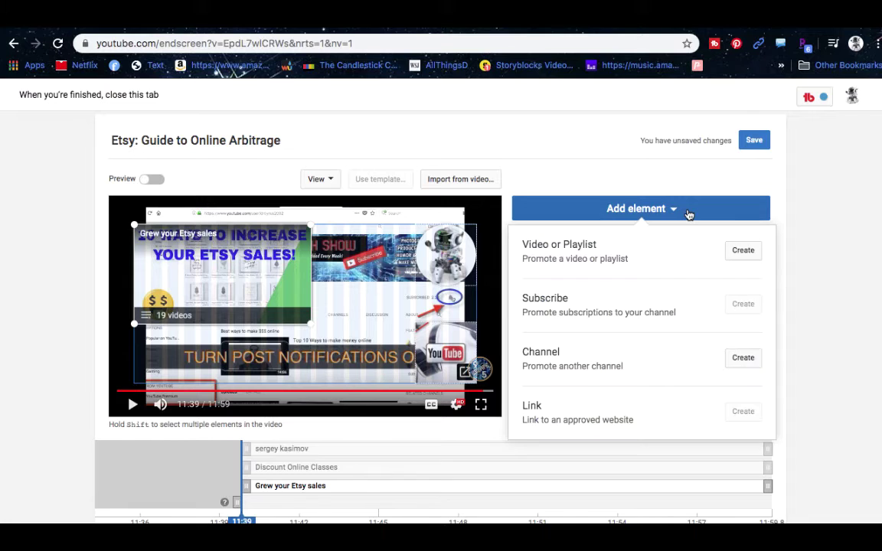
click(743, 251)
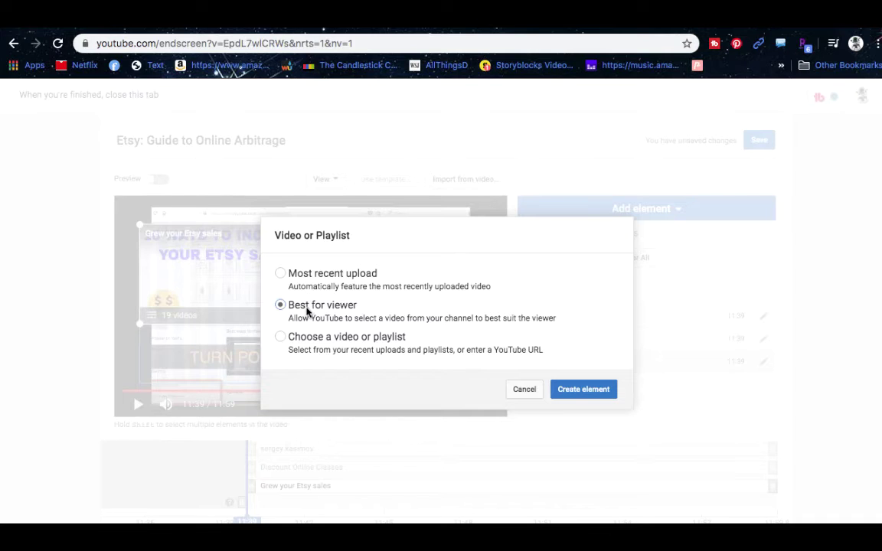
click(584, 389)
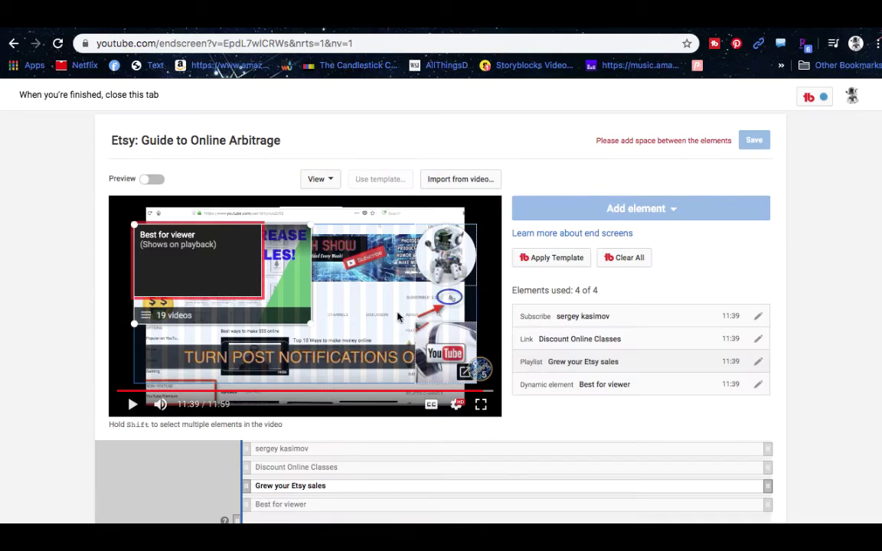
Move the Best for viewer element out from over the playlist to the lower edge, keeping the playlist element in the upper-left corner.
drag(229, 276, 328, 371)
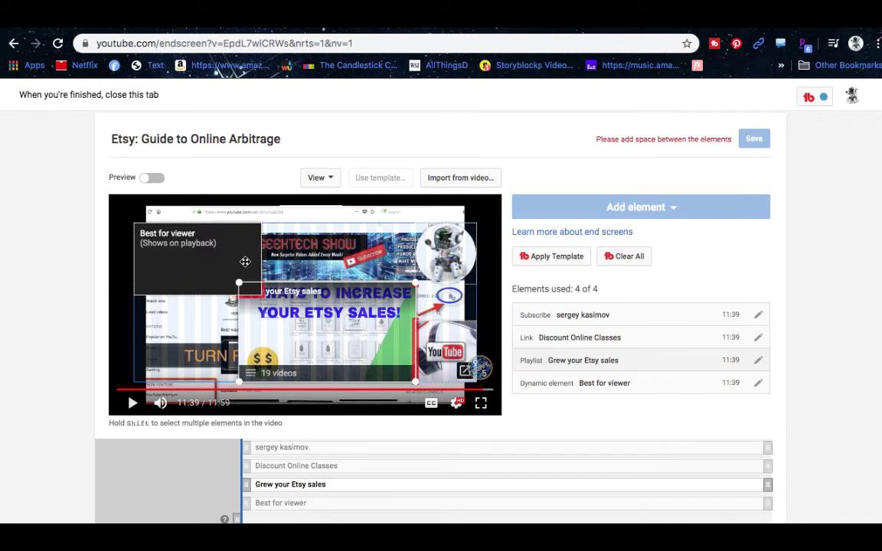
drag(245, 262, 264, 343)
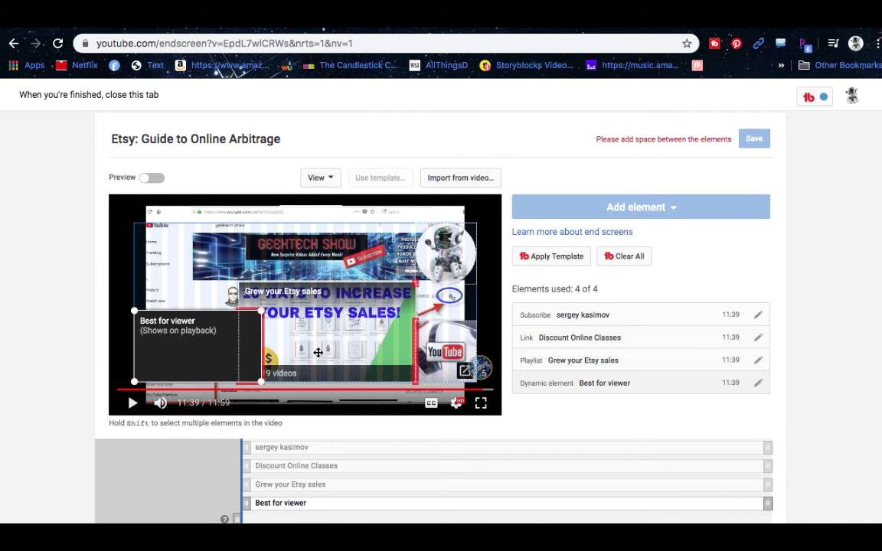
drag(317, 352, 322, 310)
drag(236, 338, 395, 328)
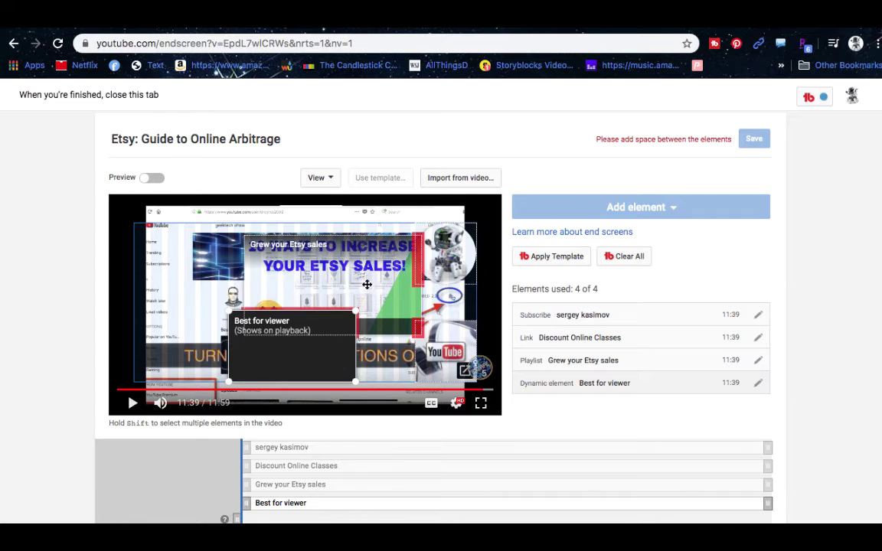
drag(367, 284, 264, 270)
drag(308, 341, 376, 357)
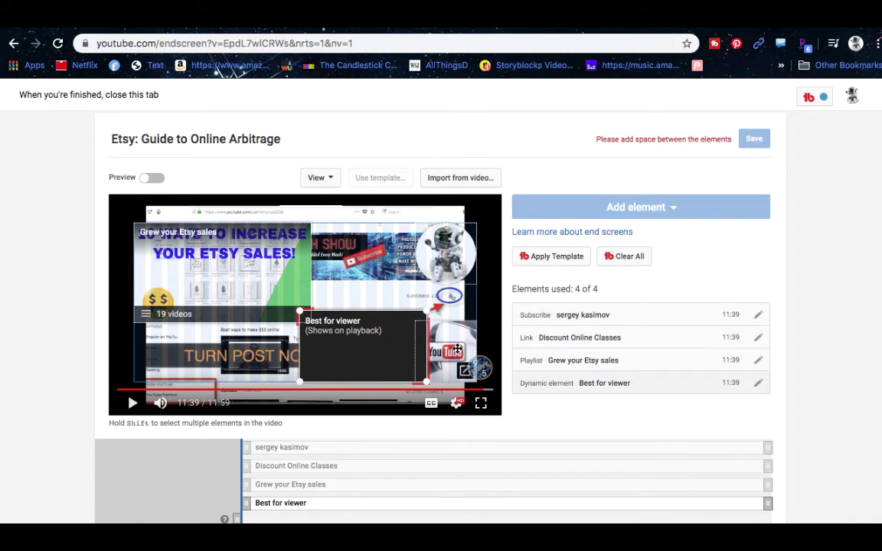
Place the link element directly left of the Subscribe element along the upper edge, and the Best for viewer element in the lower-right corner.
drag(457, 350, 378, 252)
click(456, 354)
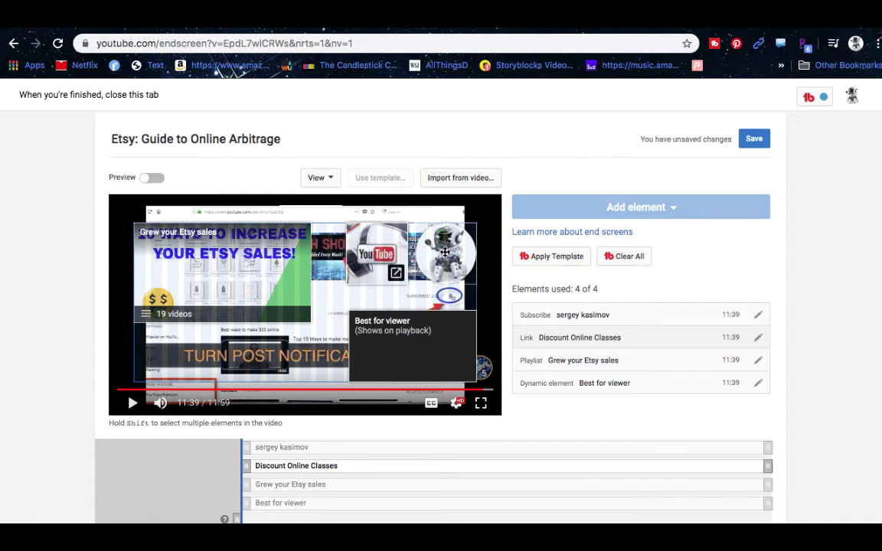
mouse_move(444, 252)
mouse_down()
mouse_move(406, 245)
mouse_move(291, 291)
mouse_move(306, 276)
mouse_move(329, 291)
mouse_move(446, 250)
mouse_up()
drag(314, 291, 349, 256)
drag(458, 248, 385, 238)
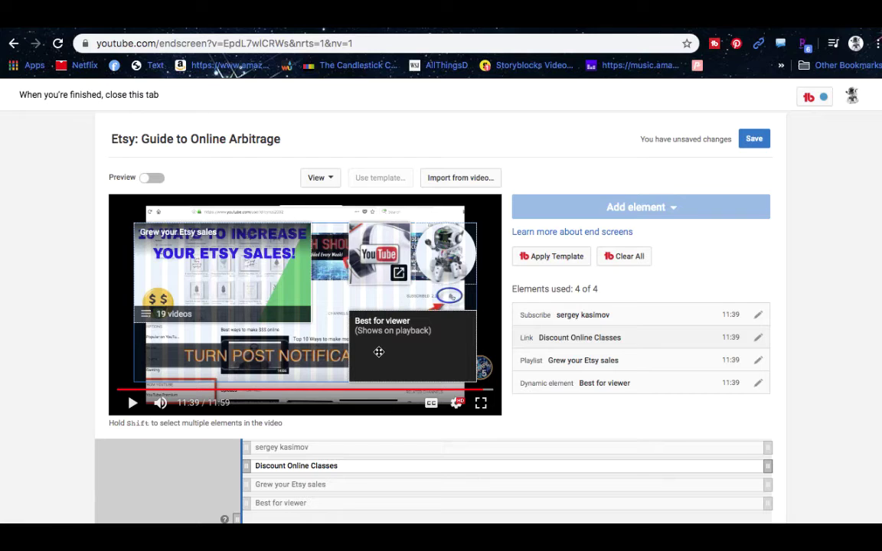
Scrub through the video's closing section to check the footage behind the end screen elements, finishing at the playlist element.
click(366, 329)
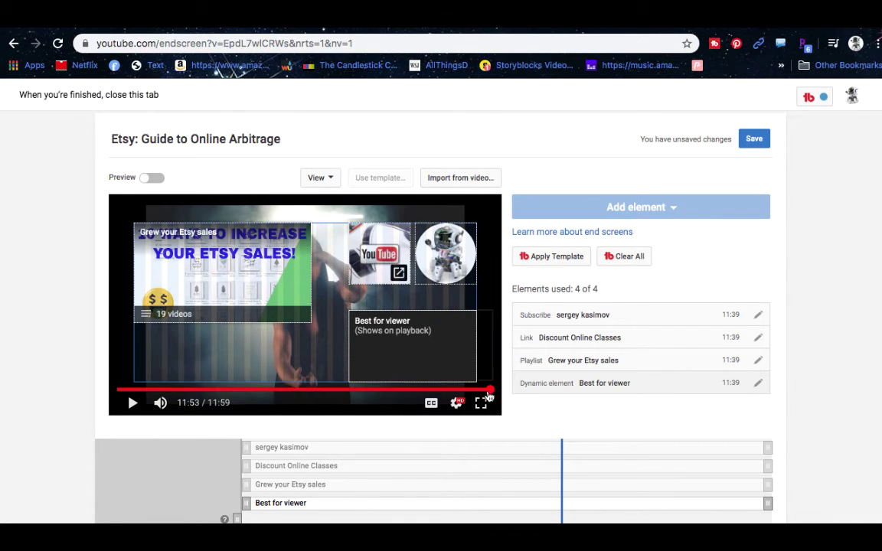
drag(488, 395, 471, 394)
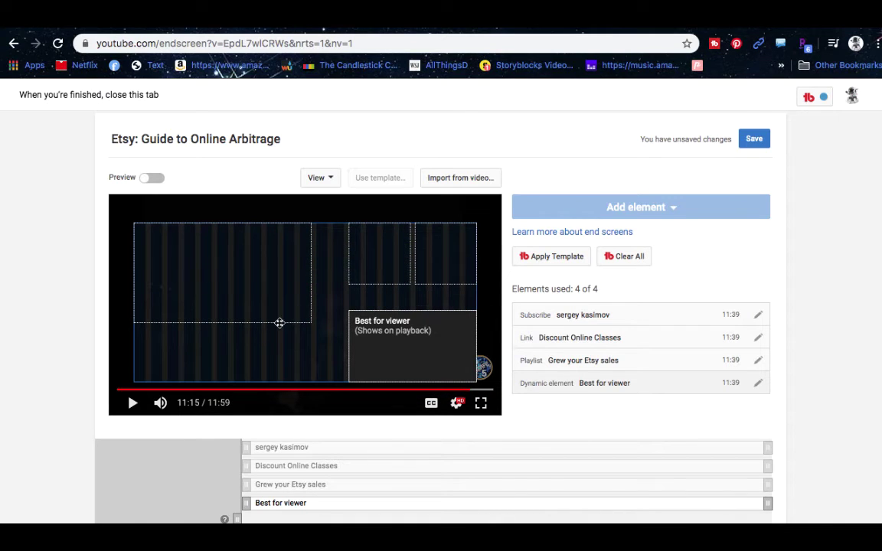
click(464, 391)
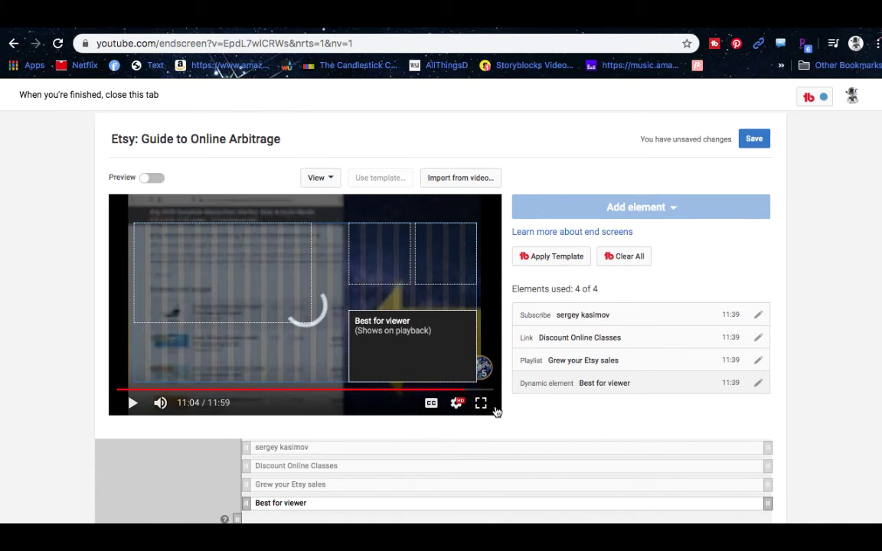
click(476, 392)
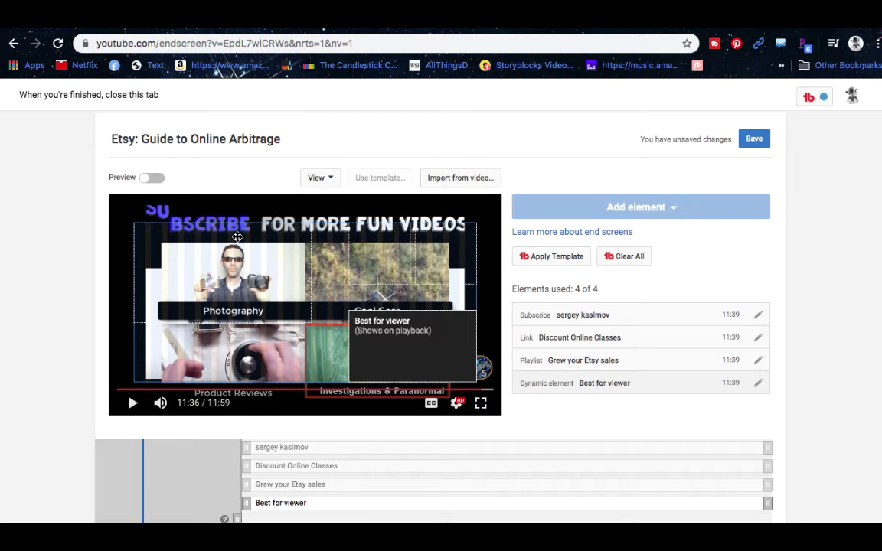
click(260, 251)
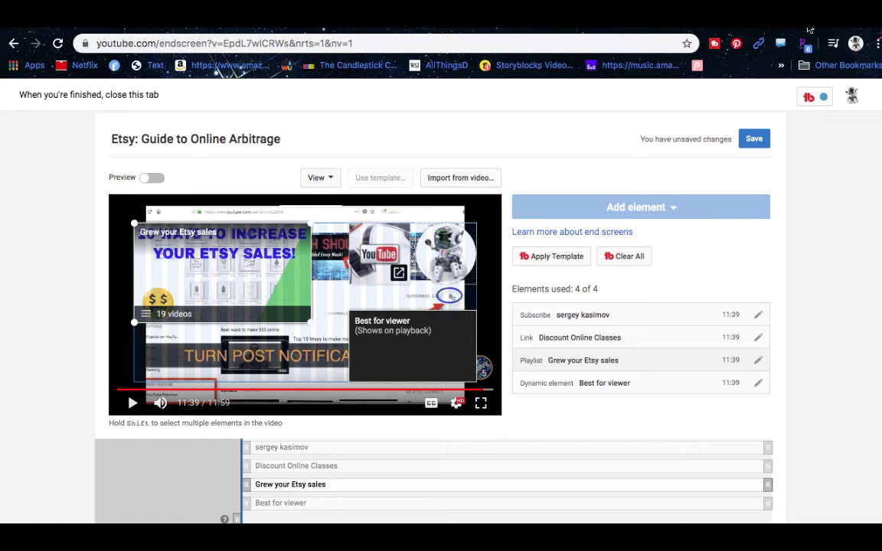
Switch to the Fiverr YouTube end card gig and examine its sample designs back to the first one, plus the $5 Basic package.
click(800, 27)
click(729, 27)
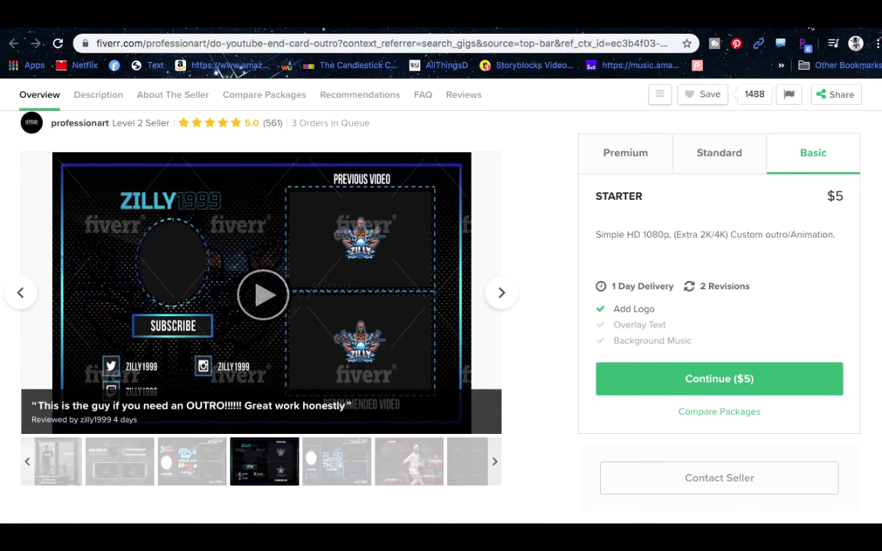
click(92, 463)
click(77, 464)
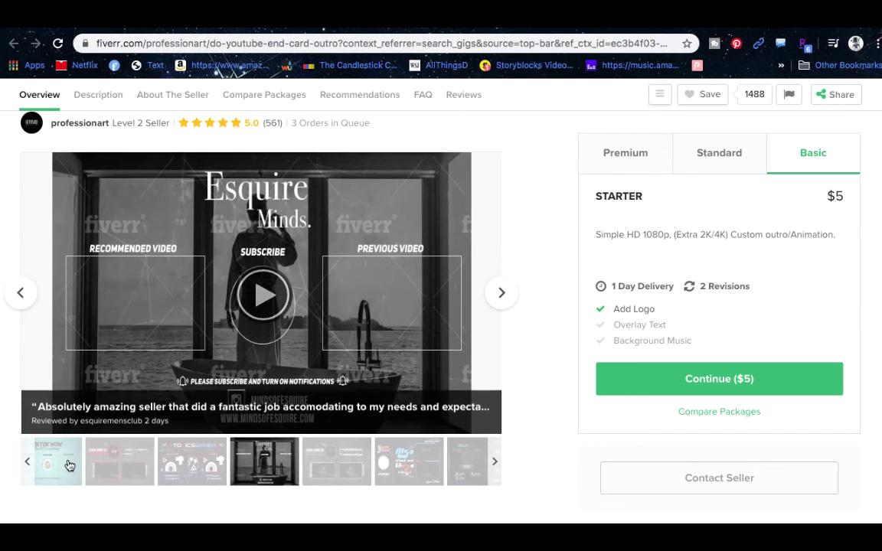
click(29, 464)
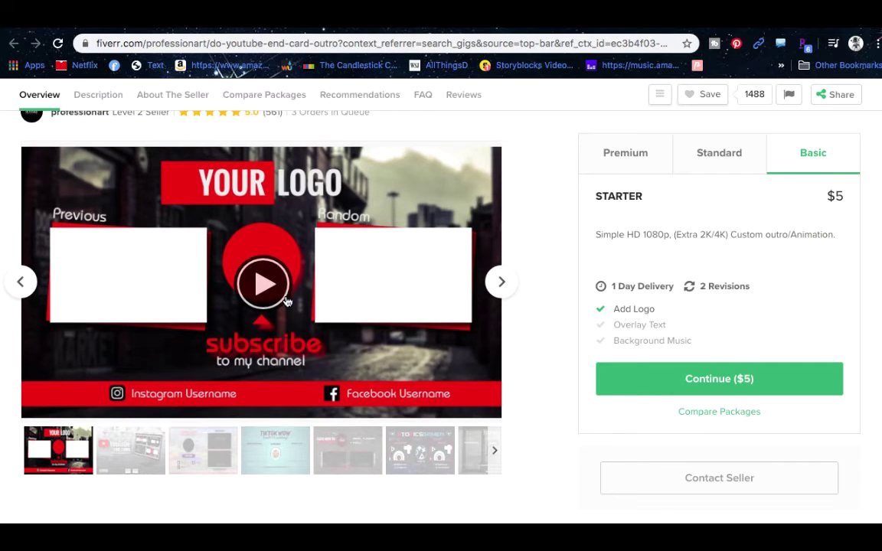
scroll(414, 301, up, 1)
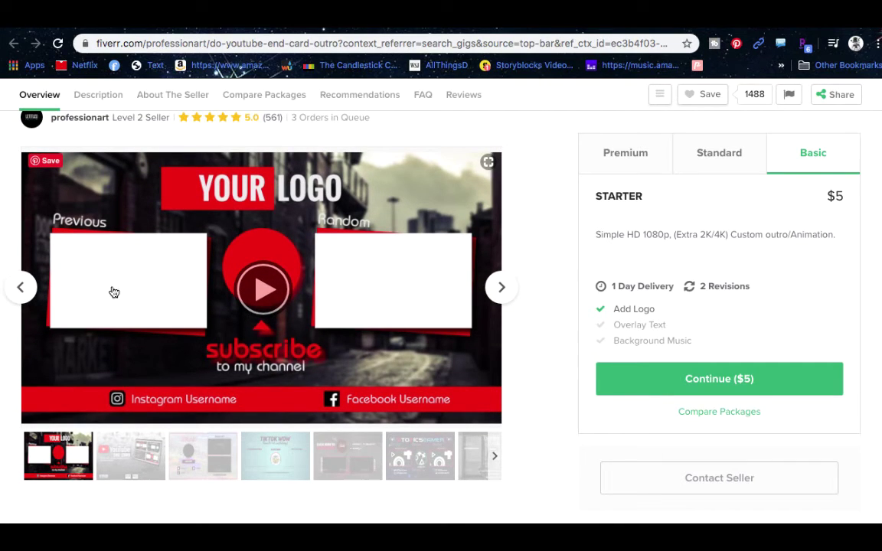
scroll(512, 305, up, 1)
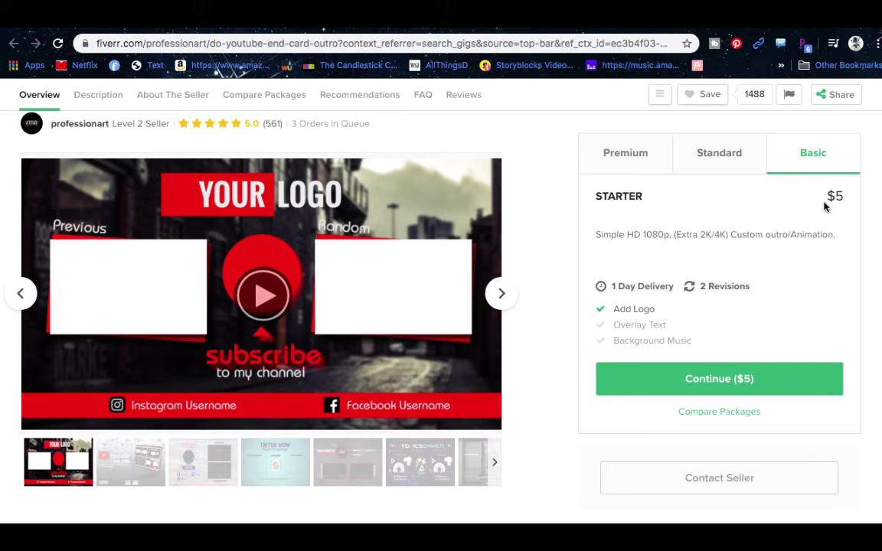
scroll(776, 210, up, 1)
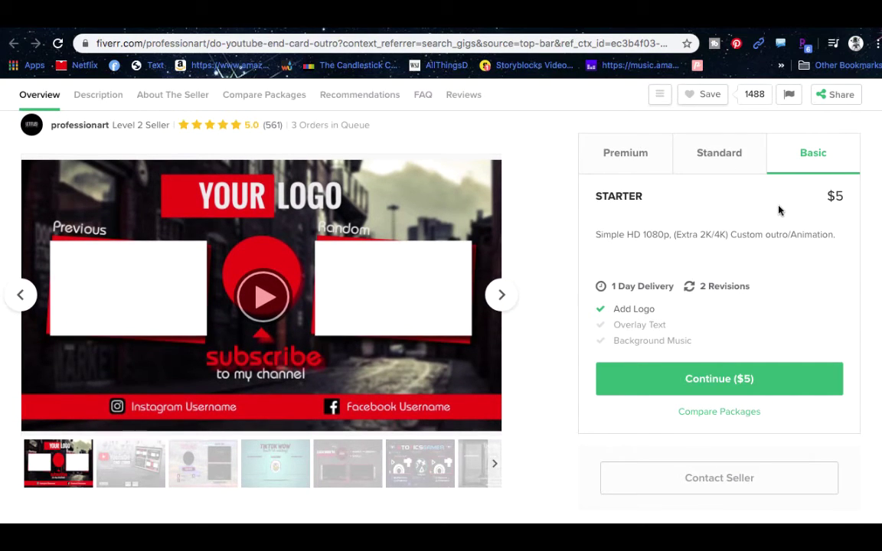
scroll(779, 211, down, 1)
scroll(778, 210, down, 1)
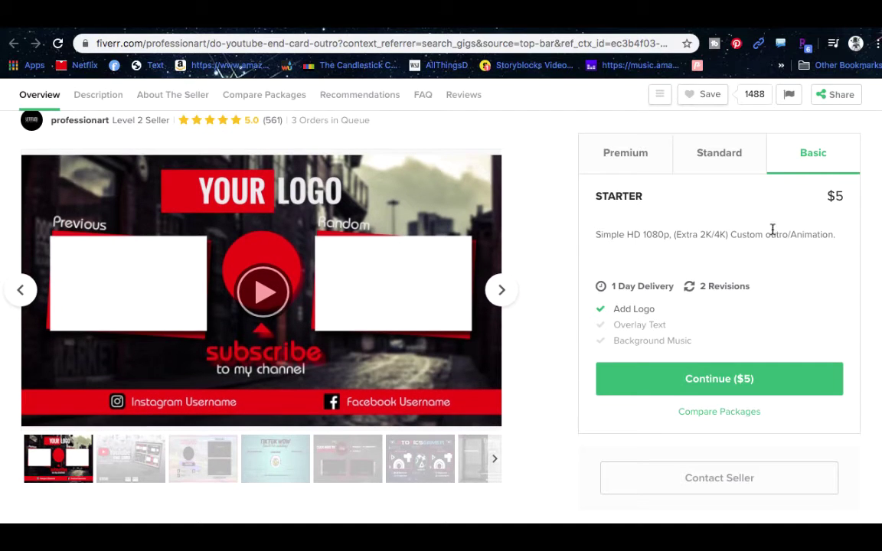
Return to the YouTube end screen editor for "Etsy: Guide to Online Arbitrage" and save the end screen.
click(779, 28)
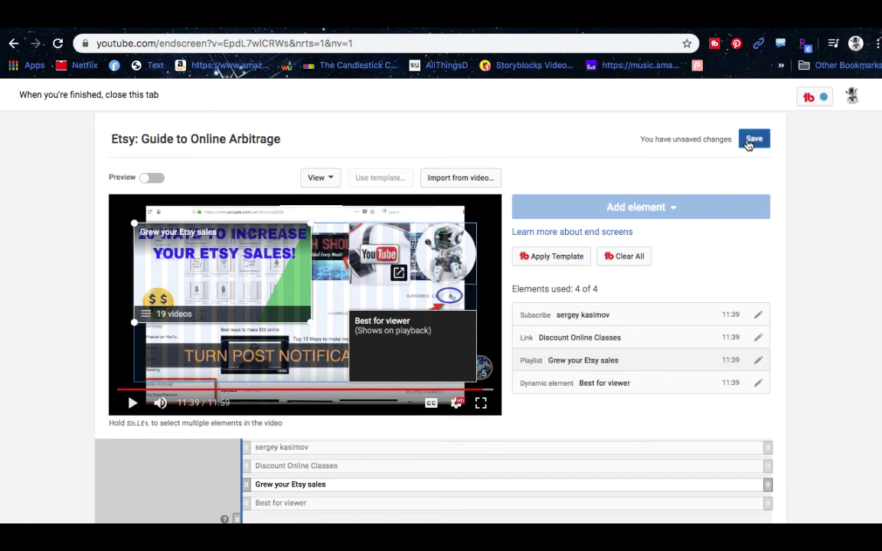
click(749, 144)
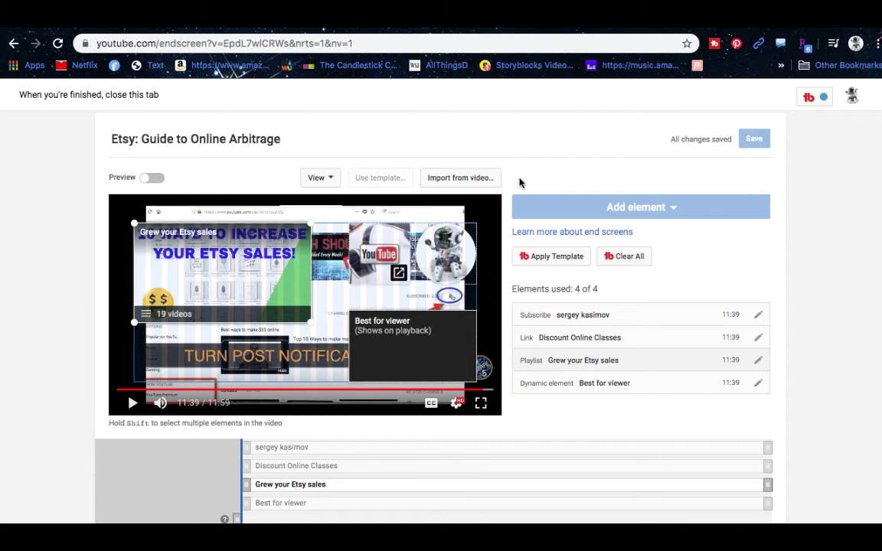
click(335, 177)
click(340, 142)
scroll(673, 365, down, 3)
scroll(674, 365, up, 3)
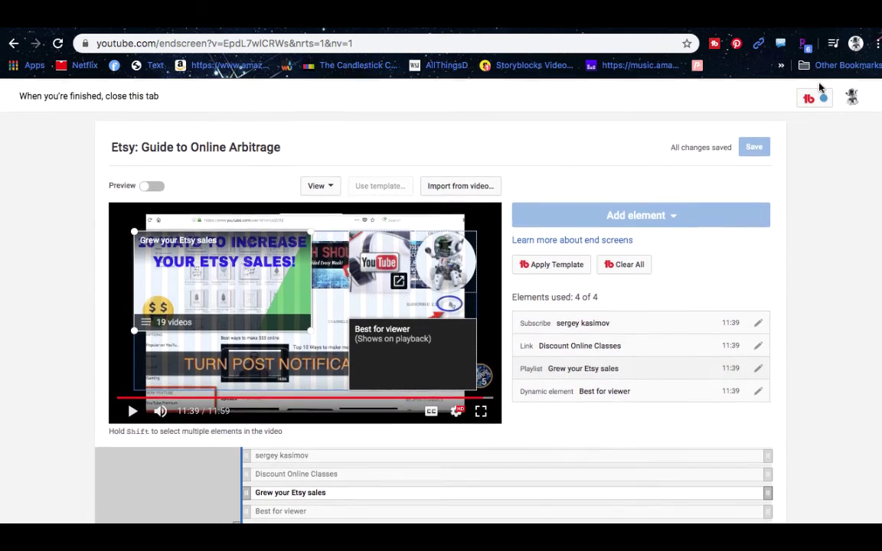
Open the published video through its link on the YouTube Studio details page, mute it and start playback near the end.
click(763, 27)
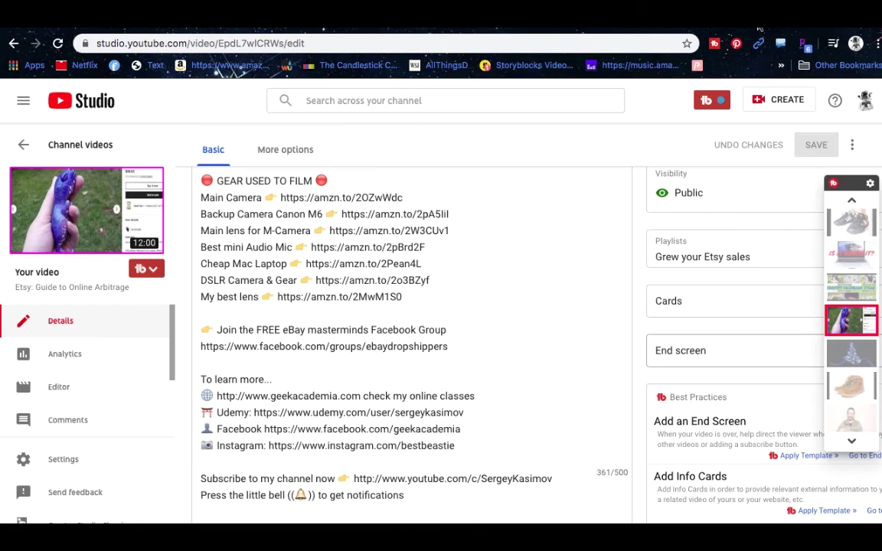
scroll(769, 307, up, 5)
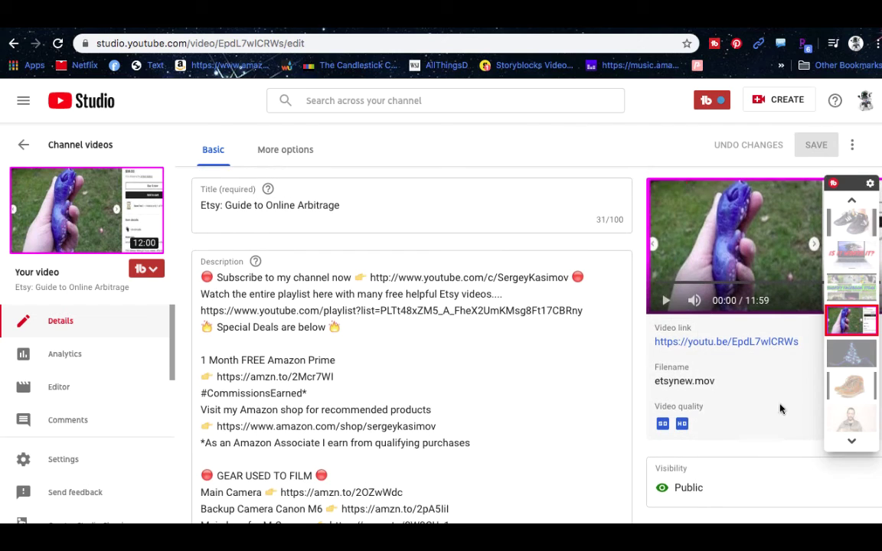
click(714, 342)
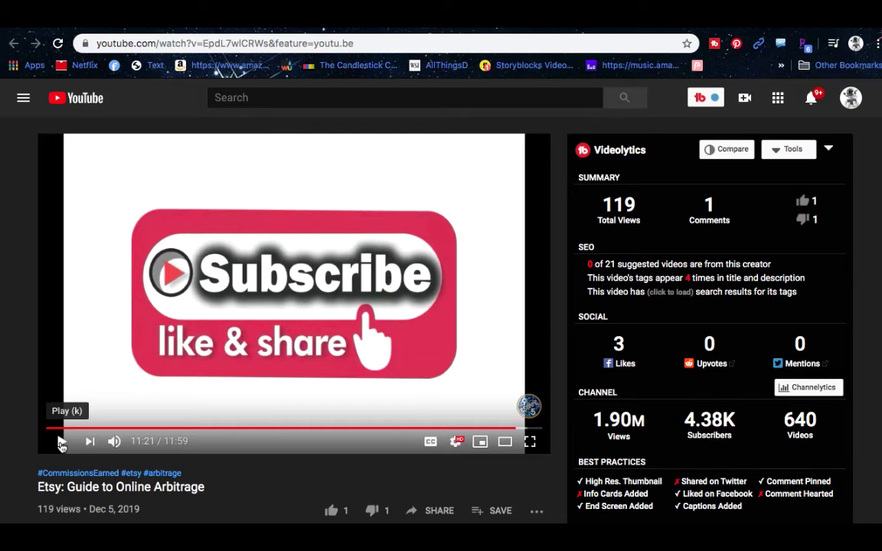
click(113, 442)
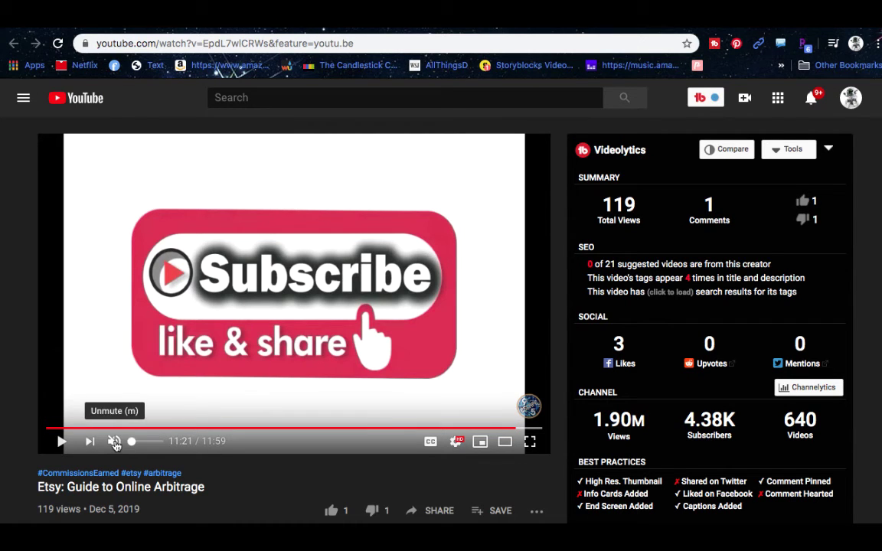
click(61, 444)
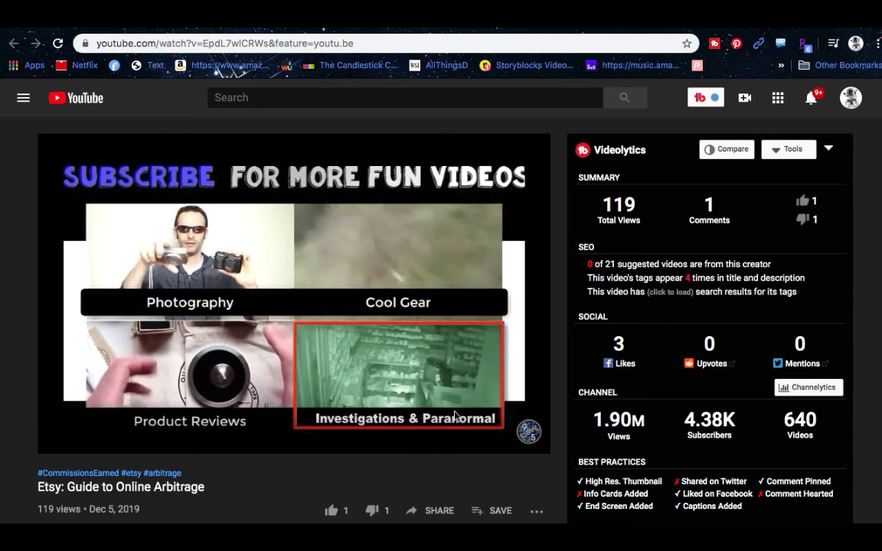
Let the video play into the end screen, pause it there, and inspect the link and subscribe elements.
mouse_move(278, 364)
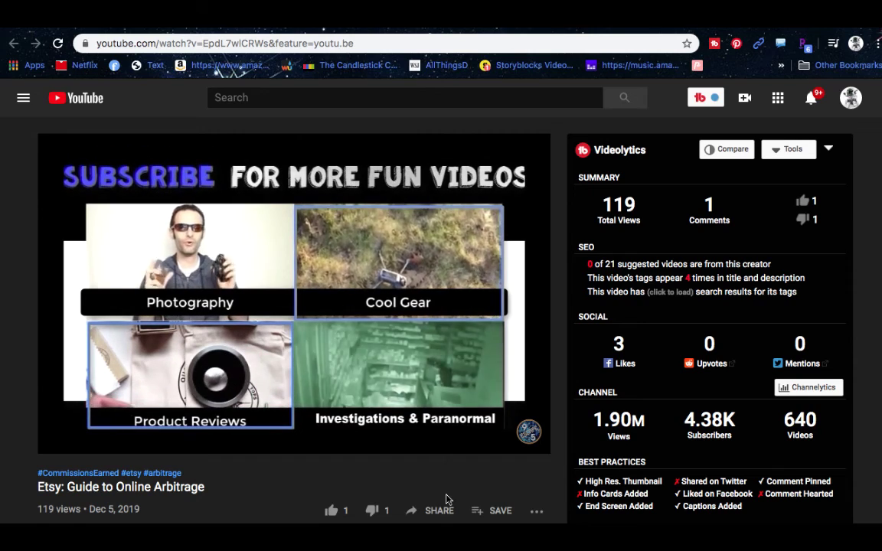
scroll(449, 501, down, 1)
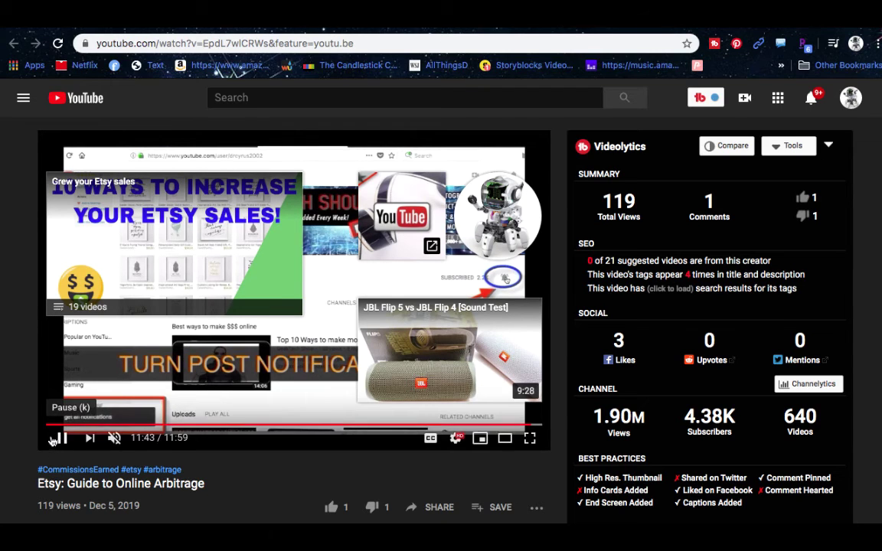
click(62, 437)
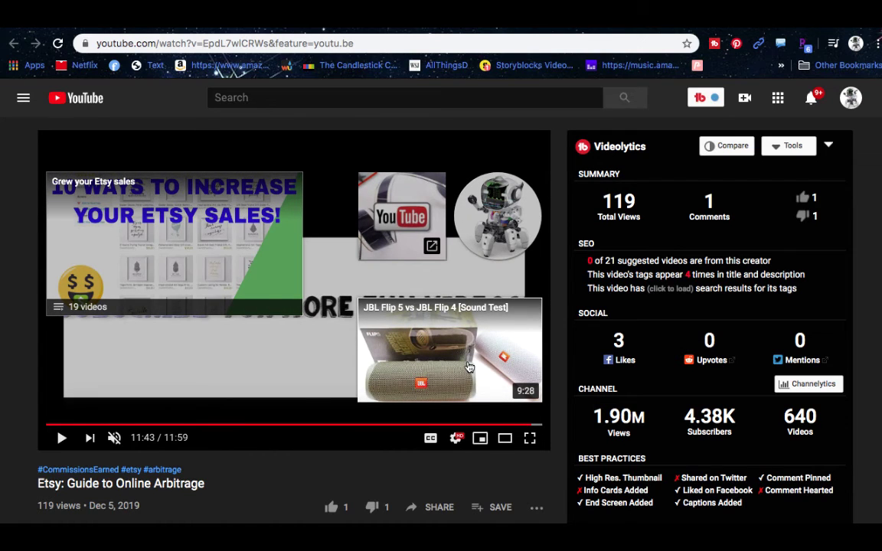
mouse_move(412, 234)
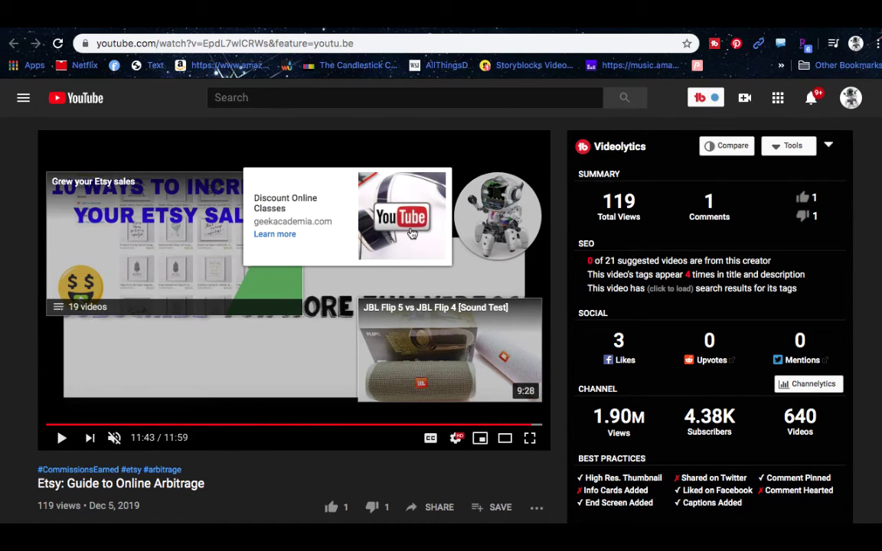
mouse_move(506, 229)
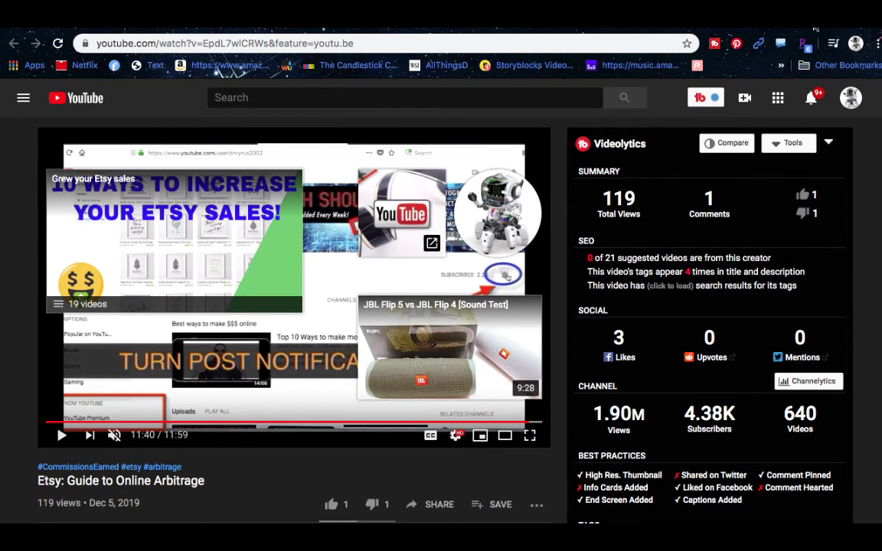
Go back to the Fiverr end card gig and page forward through its sample designs past the TikTok Wow one.
key(ctrl+Tab)
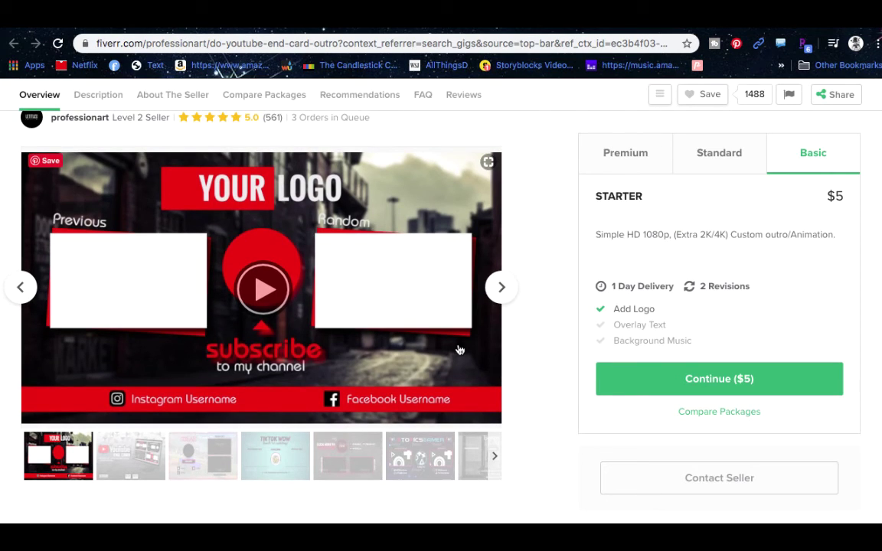
click(501, 288)
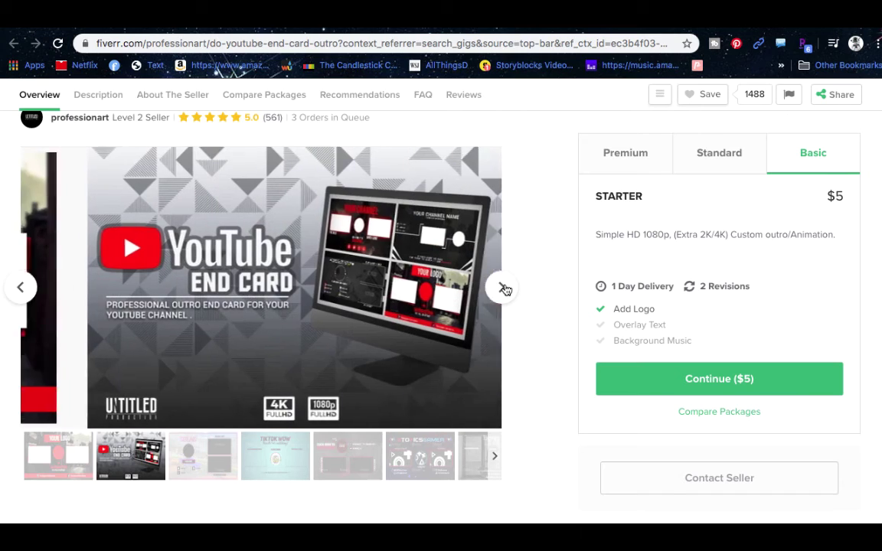
click(504, 289)
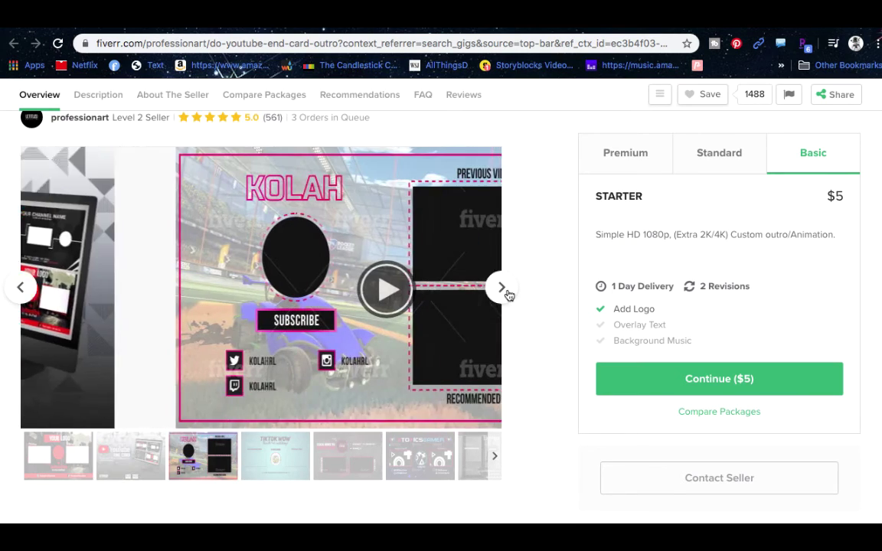
click(507, 295)
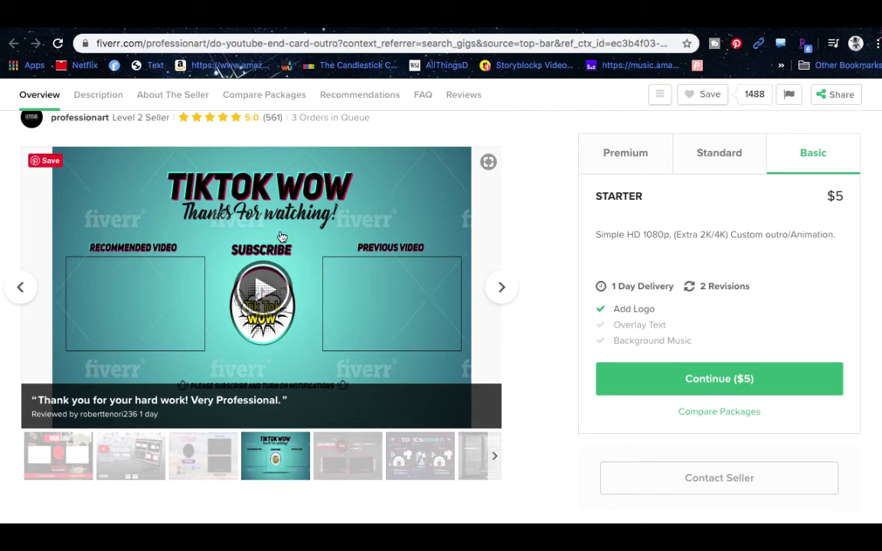
click(505, 290)
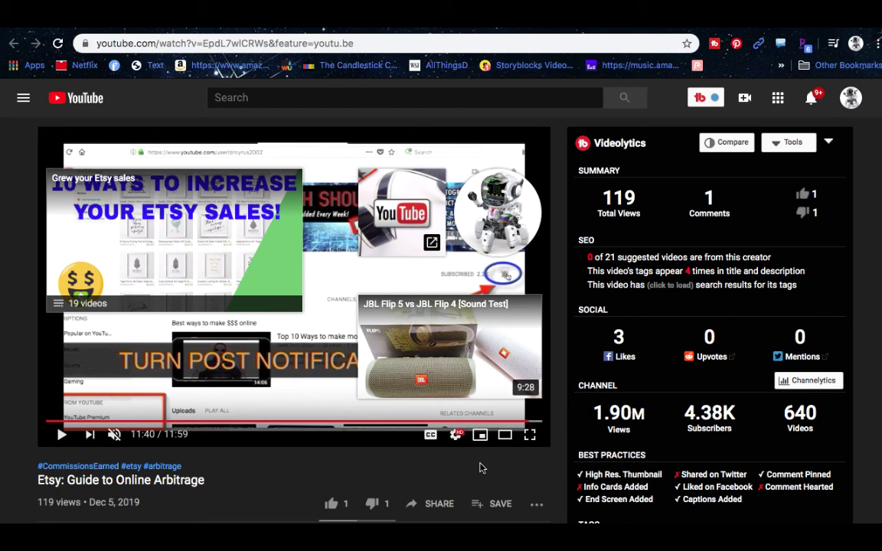
Switch to the published YouTube video and skip to several points of its timeline, ending at 9:13.
click(233, 424)
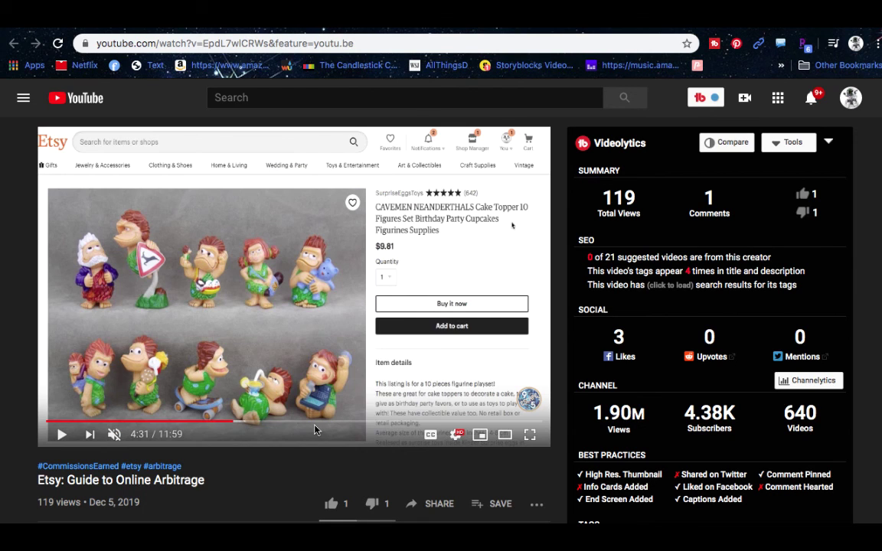
click(296, 422)
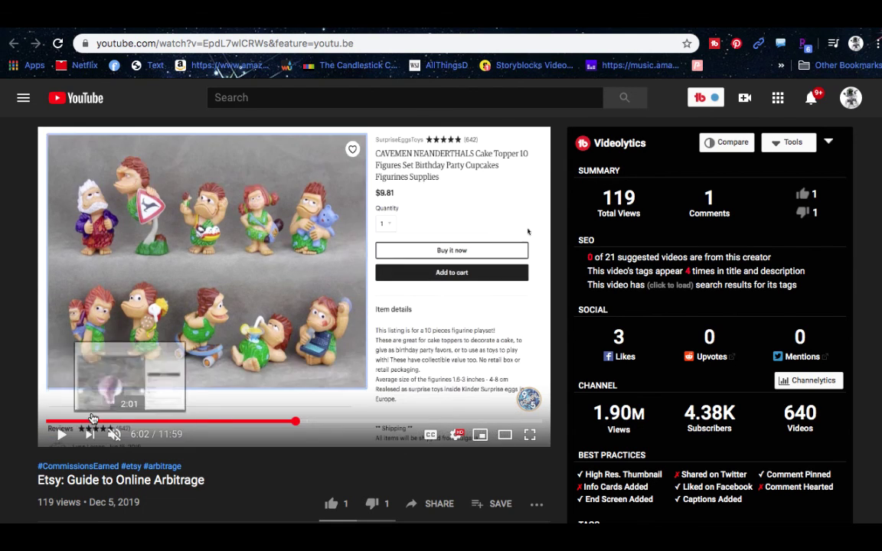
click(88, 421)
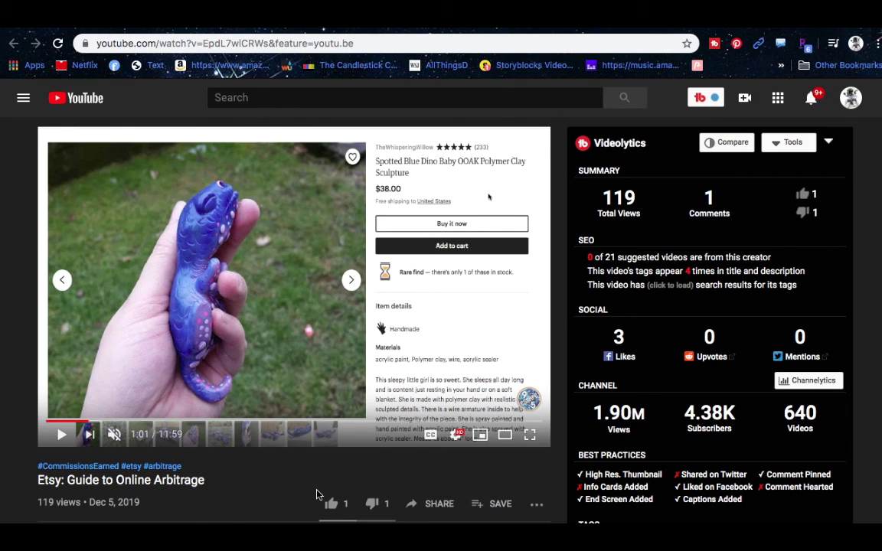
click(161, 421)
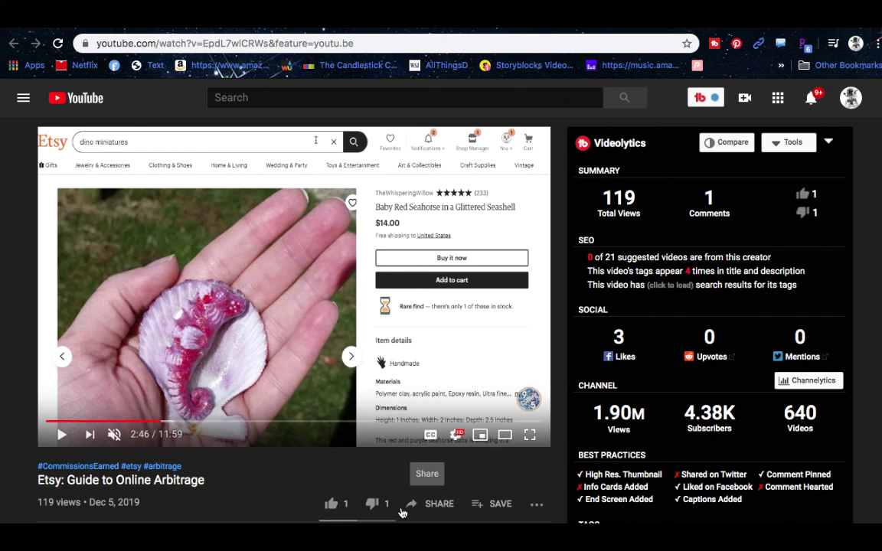
click(293, 422)
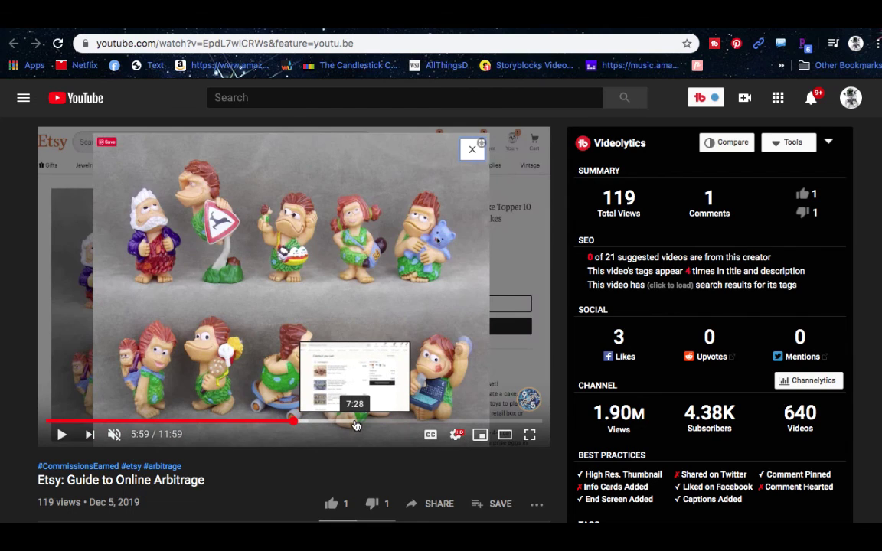
click(356, 424)
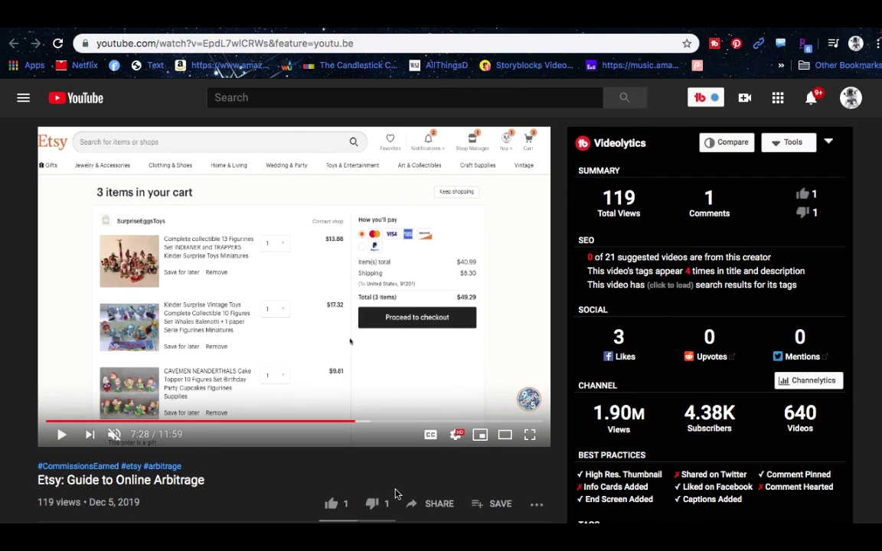
click(426, 421)
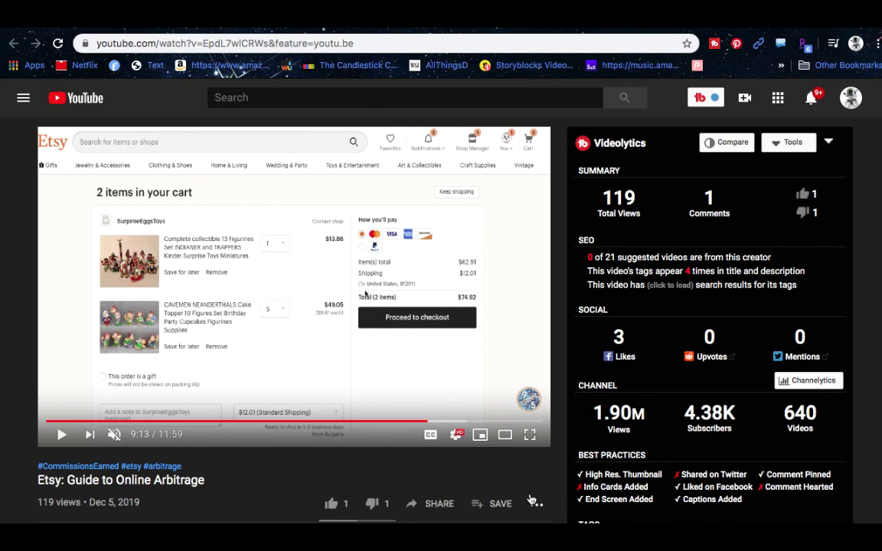
scroll(531, 500, down, 1)
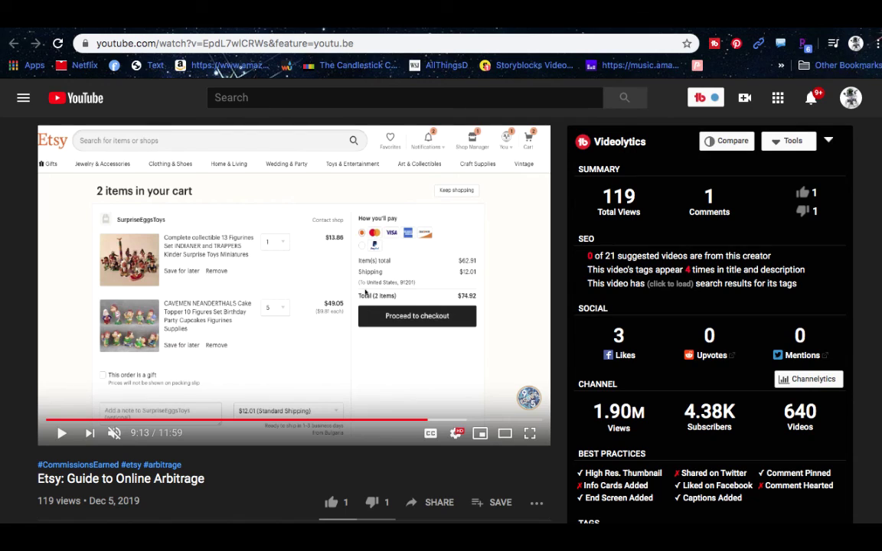